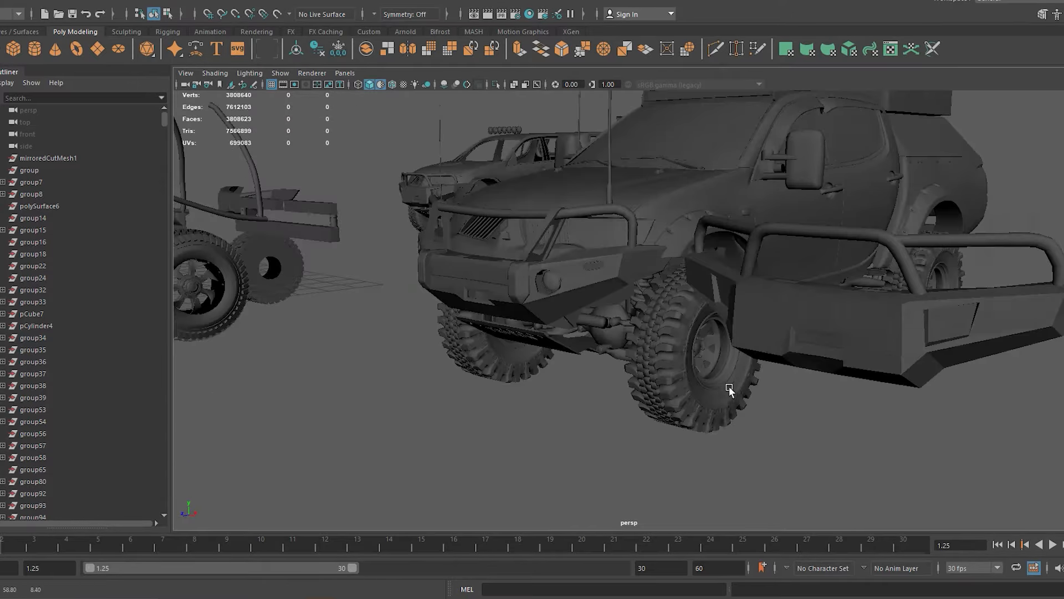
{"action": "left_click_drag", "start_coordinate": [729, 392], "coordinate": [463, 374], "text": "alt"}
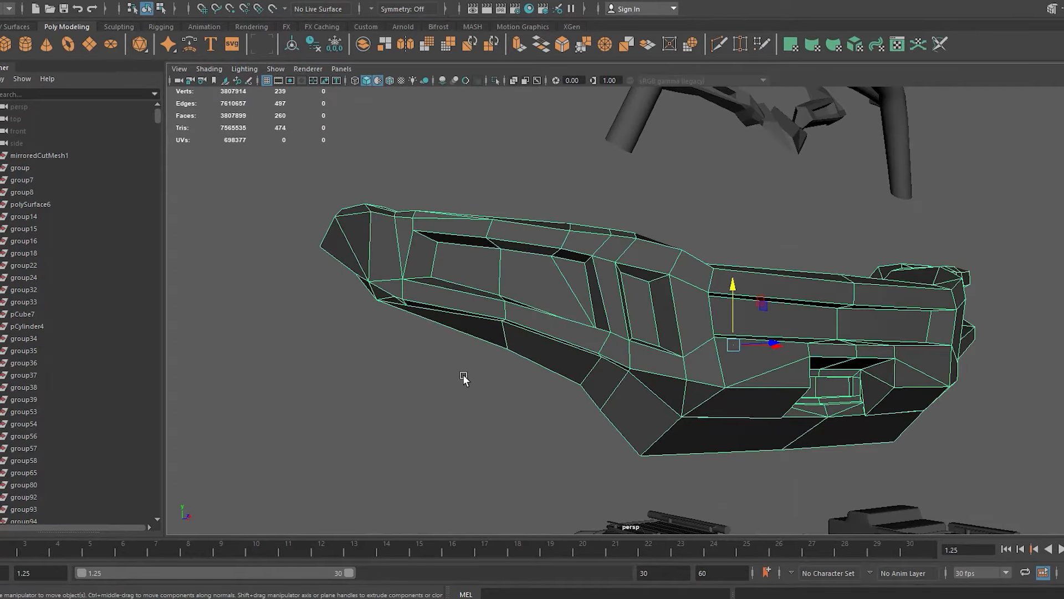
{"action": "left_click", "coordinate": [463, 374]}
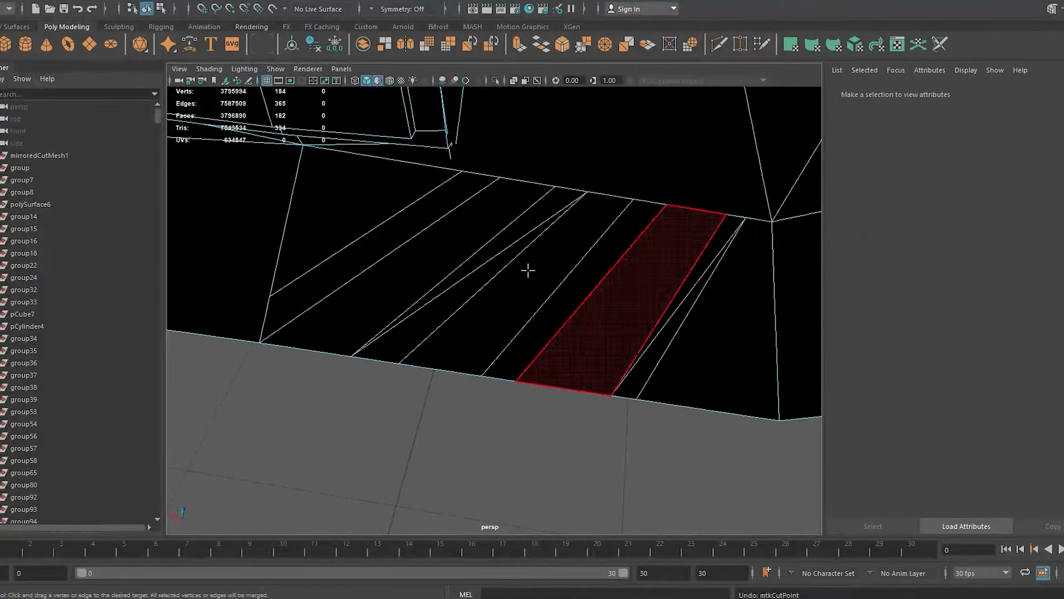
{"action": "right_click", "coordinate": [583, 280]}
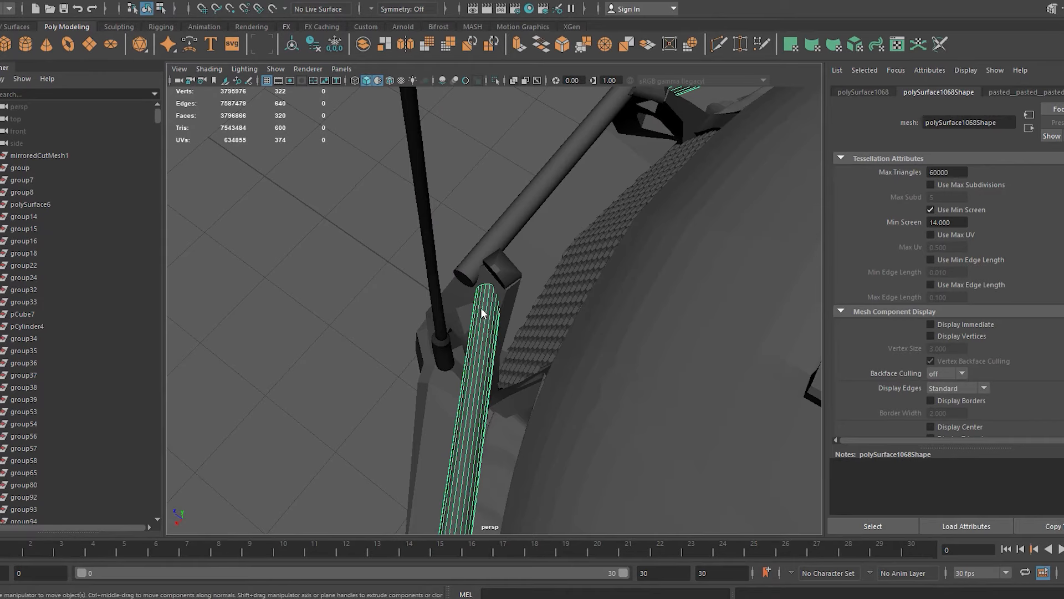
Select the ring of vertices at the bend of the bull bar's side tube and adjust its position
{"action": "left_click_drag", "start_coordinate": [531, 421], "coordinate": [475, 461]}
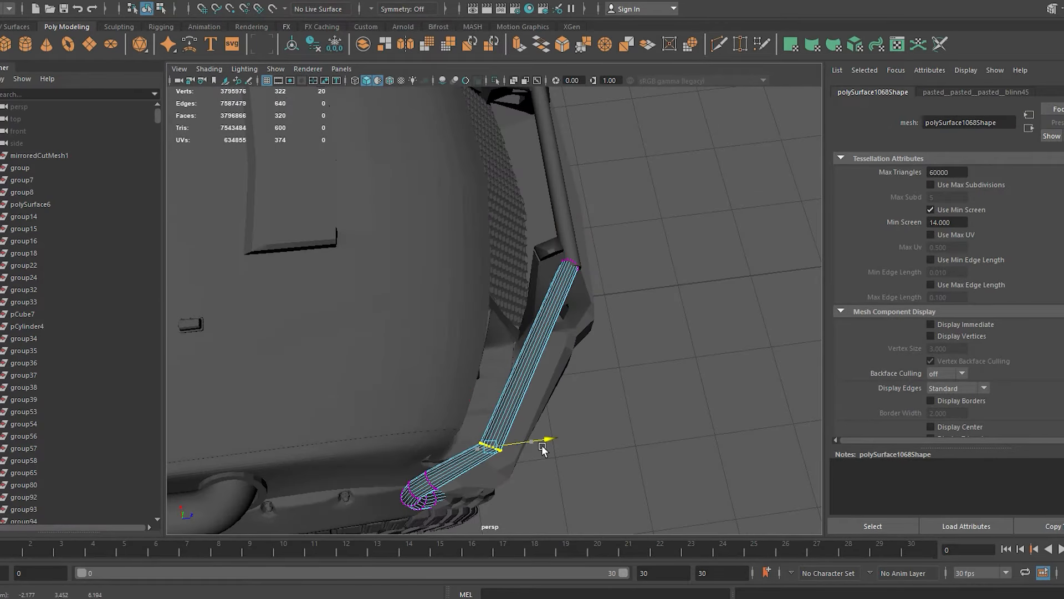
{"action": "left_click_drag", "start_coordinate": [550, 405], "coordinate": [544, 337], "text": "alt"}
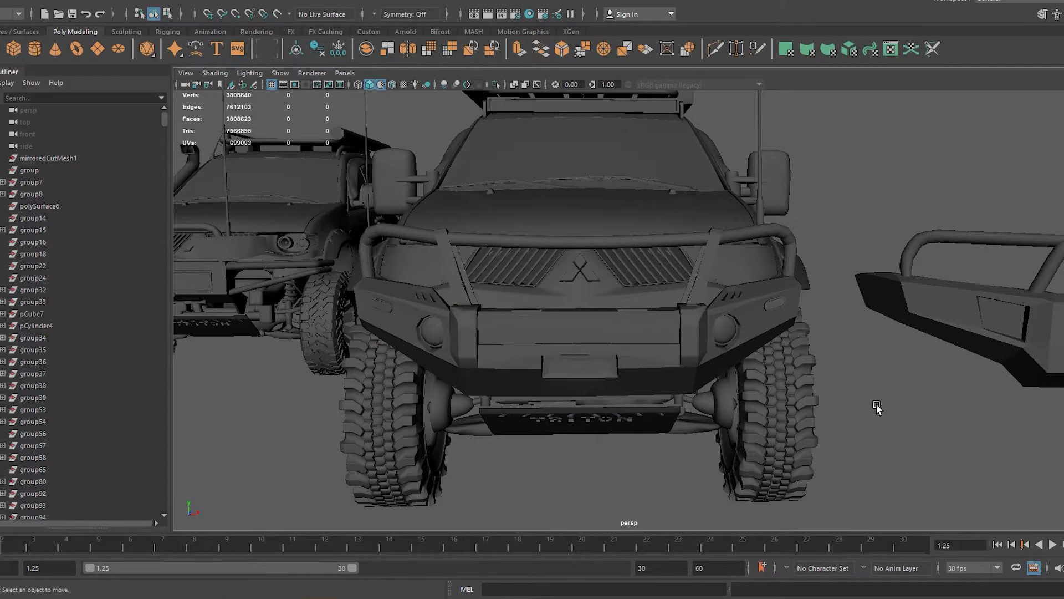
Move the selected bull bar slightly upward on the front of the truck
{"action": "left_click_drag", "start_coordinate": [876, 407], "coordinate": [867, 386], "text": "alt"}
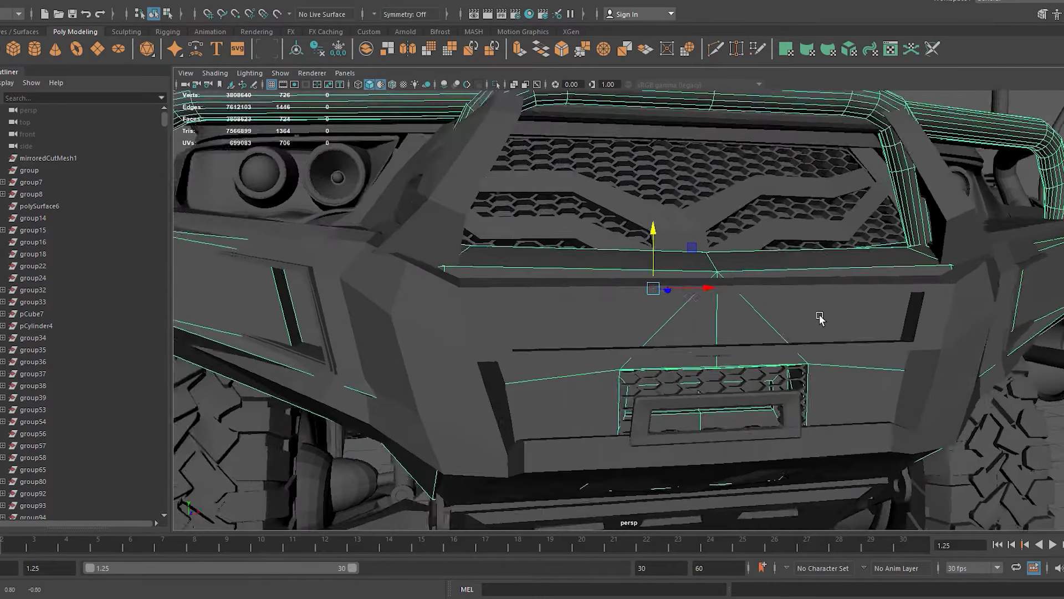
{"action": "left_click_drag", "start_coordinate": [820, 316], "coordinate": [790, 359], "text": "alt"}
{"action": "scroll", "coordinate": [791, 359], "scroll_direction": "up", "scroll_amount": 5}
{"action": "scroll", "coordinate": [784, 360], "scroll_direction": "down", "scroll_amount": 8}
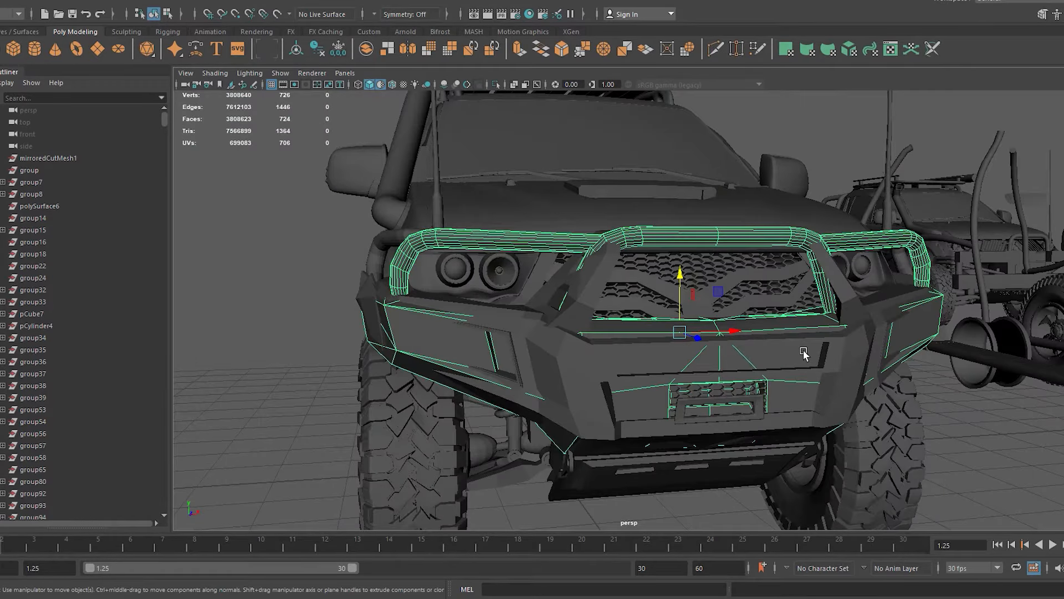
{"action": "mouse_move", "coordinate": [684, 287]}
{"action": "left_mouse_down"}
{"action": "mouse_move", "coordinate": [683, 335]}
{"action": "mouse_move", "coordinate": [690, 277]}
{"action": "left_mouse_up"}
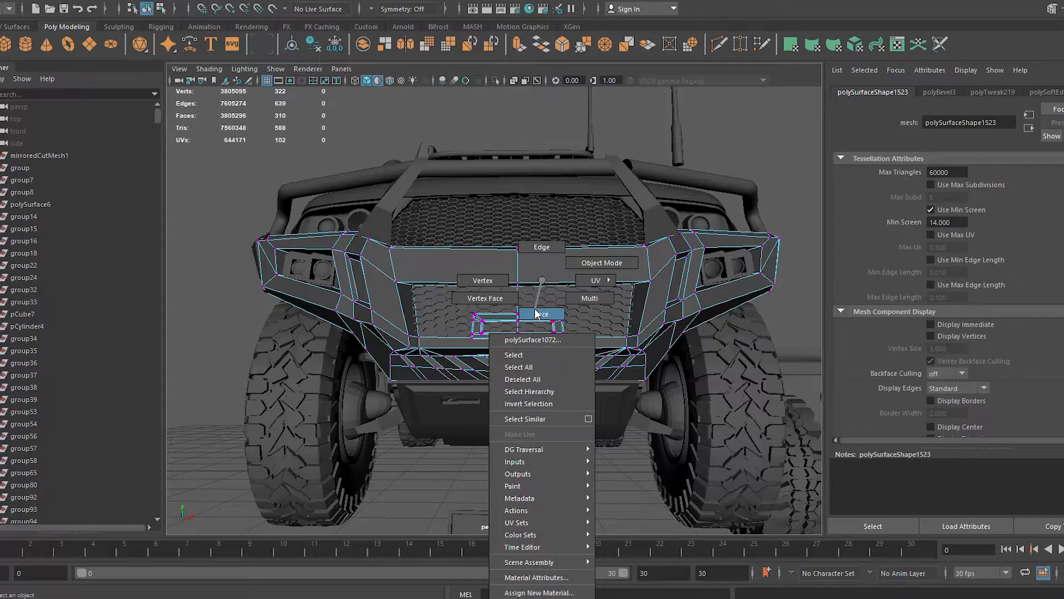
Raise the faces of the small rectangular frame in the lower grille and the vertices along the bumper's bottom edge
{"action": "right_click_drag", "start_coordinate": [542, 304], "coordinate": [522, 238]}
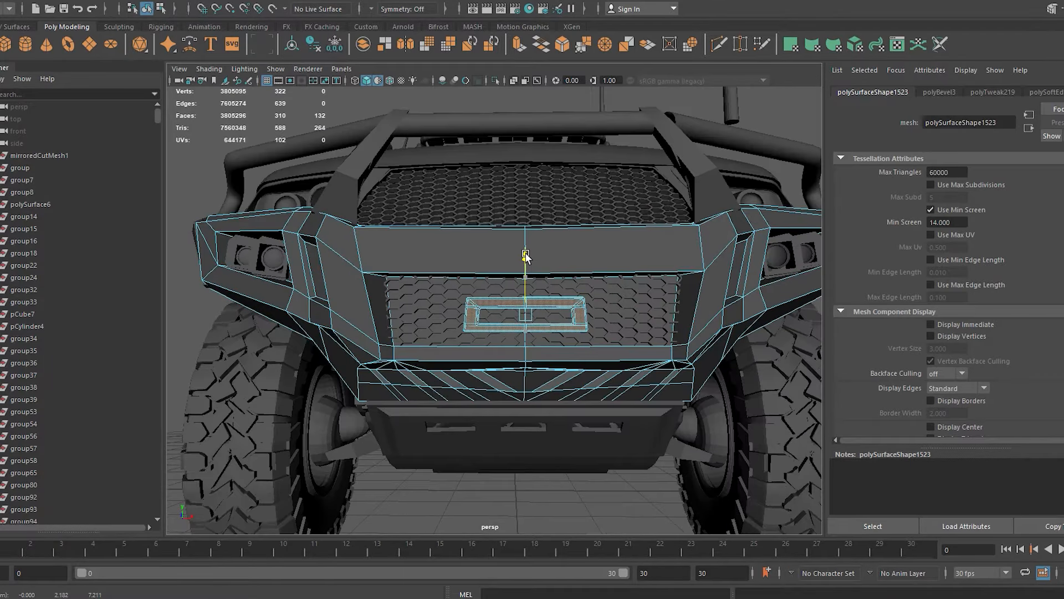
{"action": "left_click_drag", "start_coordinate": [386, 422], "coordinate": [386, 422]}
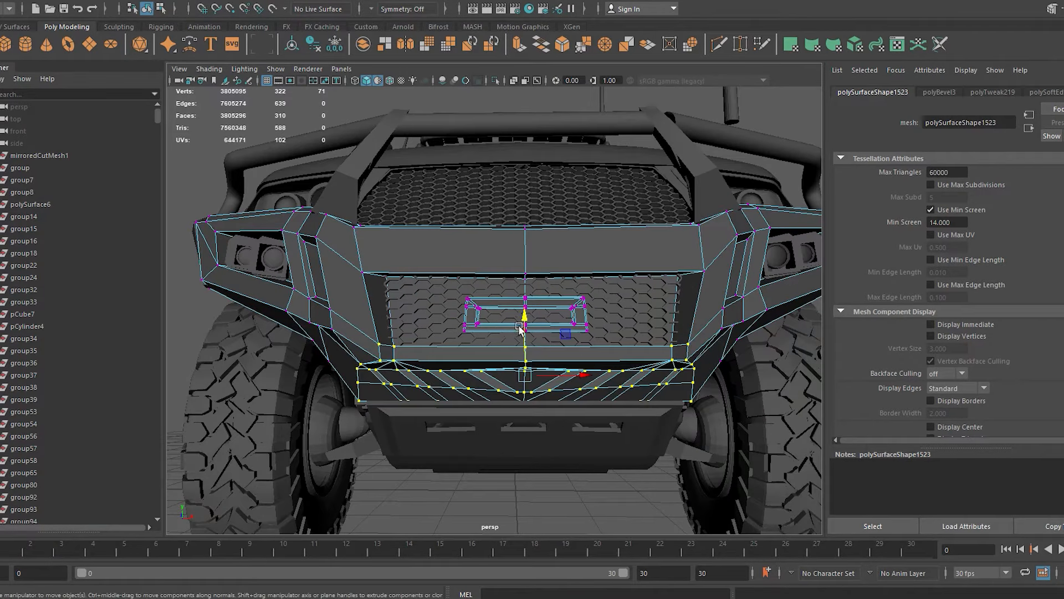
{"action": "mouse_move", "coordinate": [524, 305]}
{"action": "left_mouse_down", "text": "alt"}
{"action": "mouse_move", "coordinate": [502, 311]}
{"action": "mouse_move", "coordinate": [532, 304]}
{"action": "left_mouse_up", "text": "alt"}
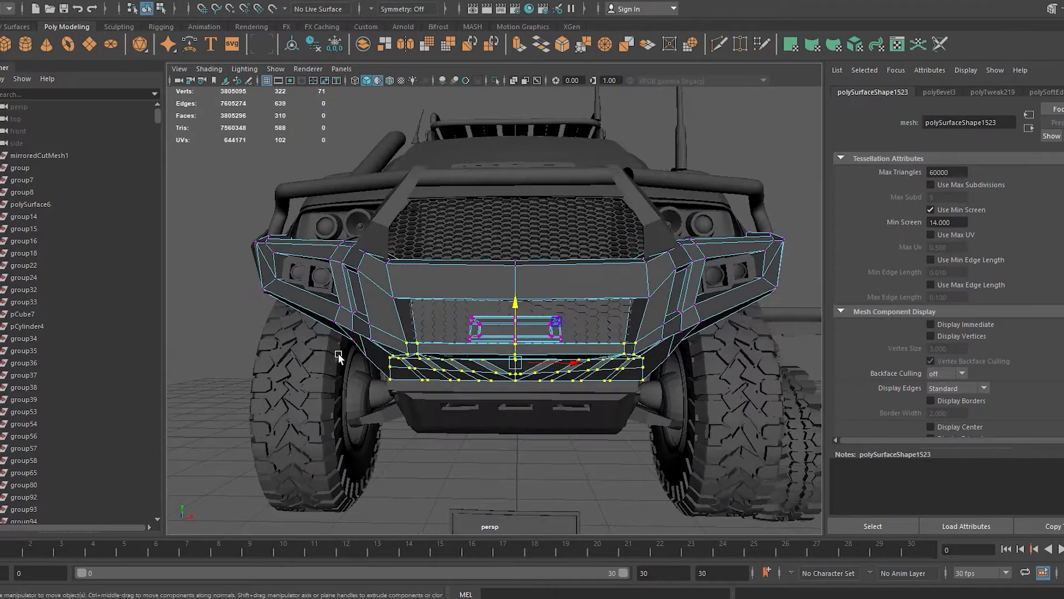
Select the slotted bash plate below the bumper
{"action": "left_click", "coordinate": [497, 394]}
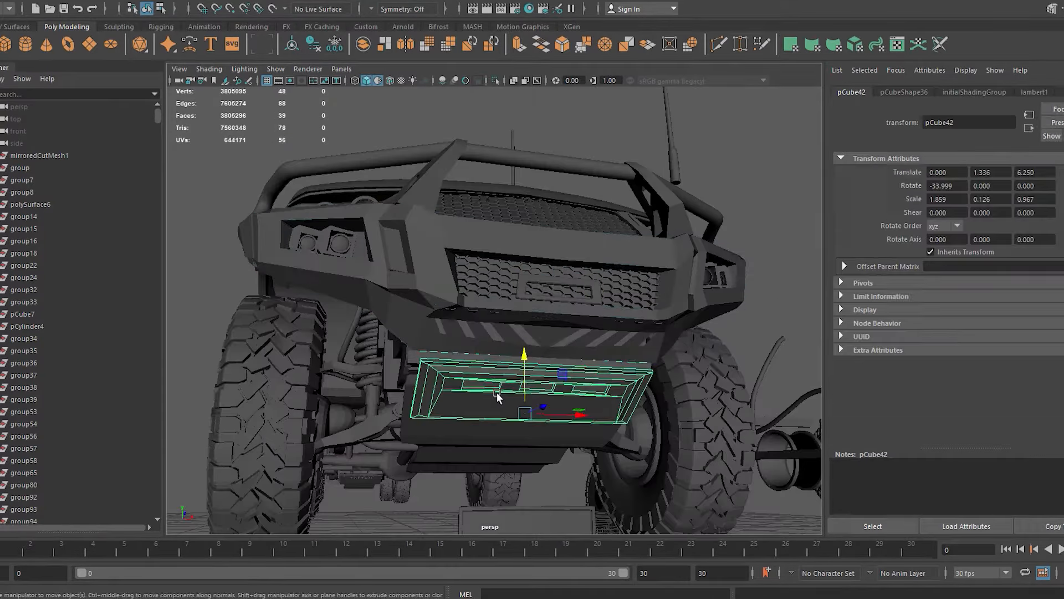
{"action": "left_click_drag", "start_coordinate": [497, 394], "coordinate": [521, 382], "text": "alt"}
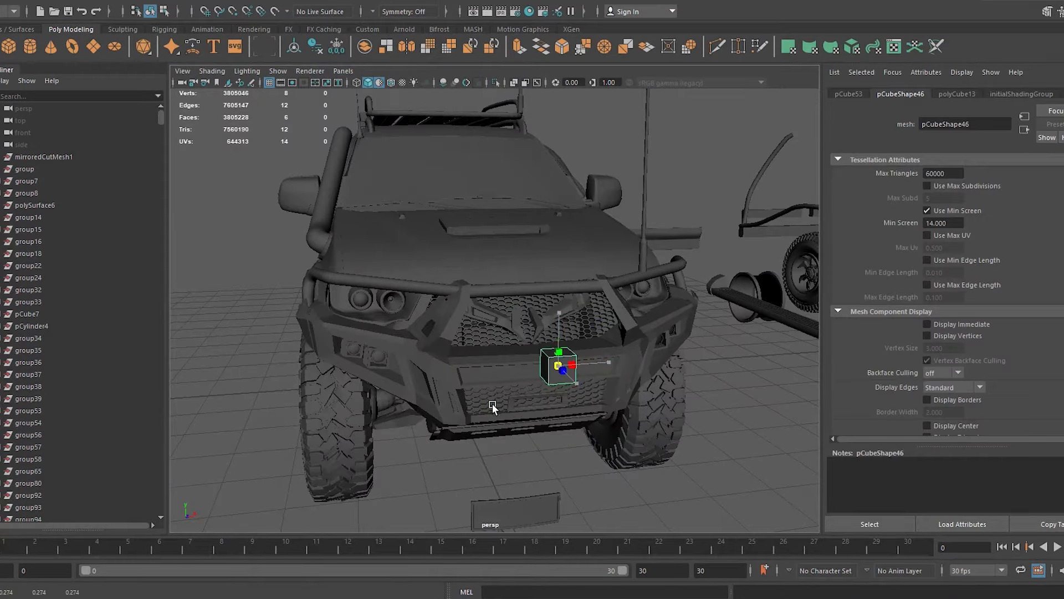
{"action": "right_click_drag", "start_coordinate": [538, 280], "coordinate": [541, 372]}
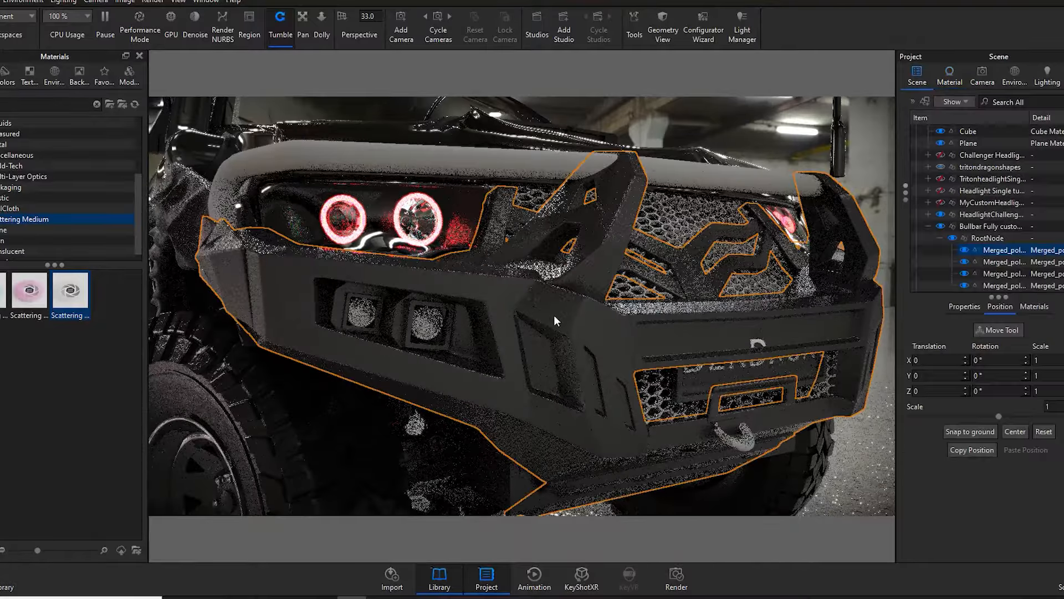
Switch to KeyShot and open the options for the first merged part of the custom bull bar
{"action": "right_click", "coordinate": [992, 249]}
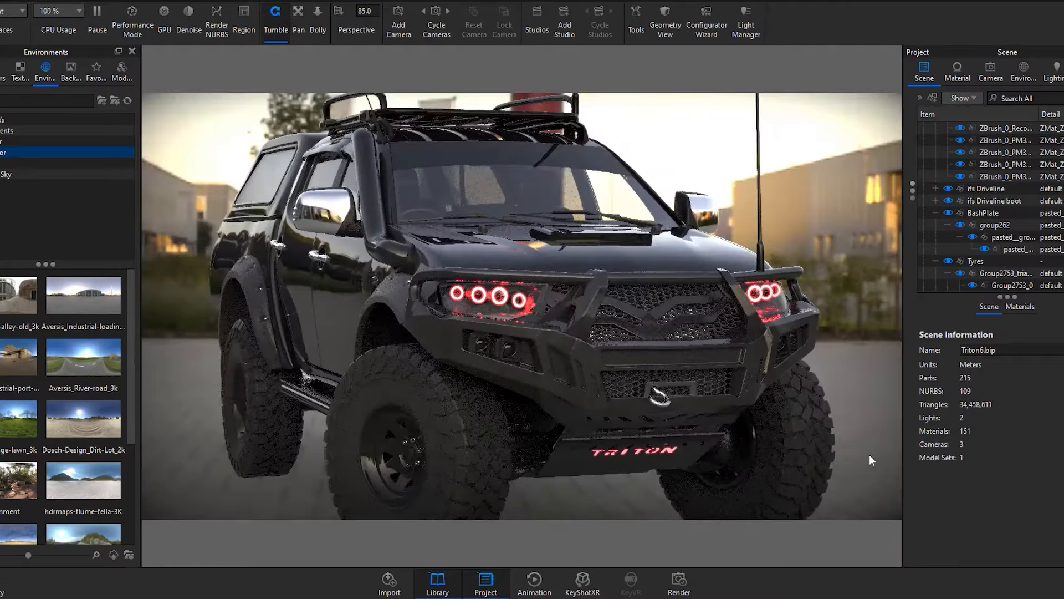
Examine the rendered truck from the front and the side
{"action": "left_click_drag", "start_coordinate": [869, 454], "coordinate": [487, 410]}
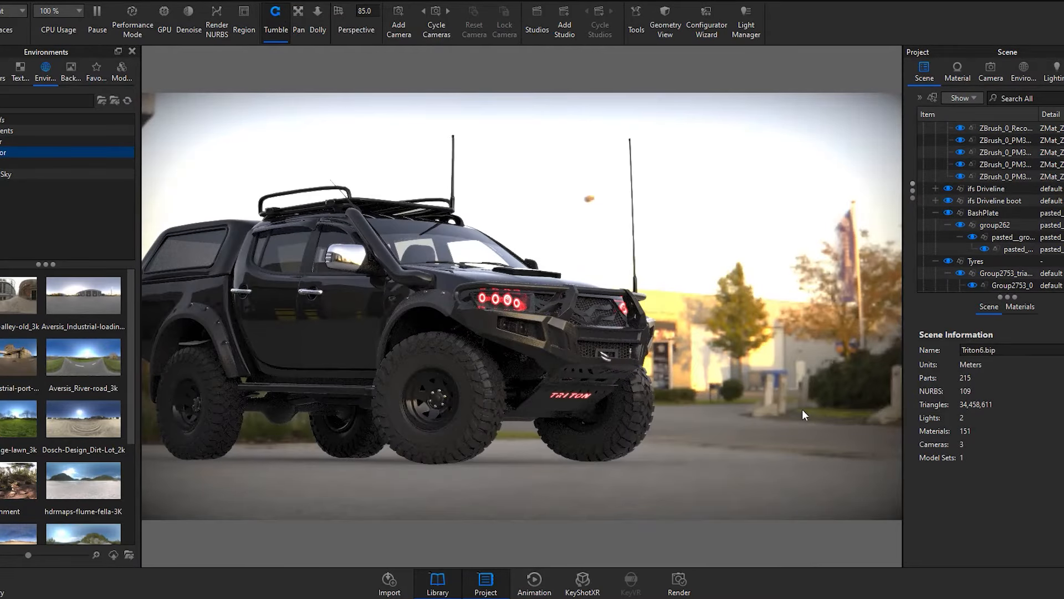
{"action": "left_click_drag", "start_coordinate": [803, 409], "coordinate": [780, 366]}
{"action": "scroll", "coordinate": [995, 266], "scroll_direction": "down", "scroll_amount": 1}
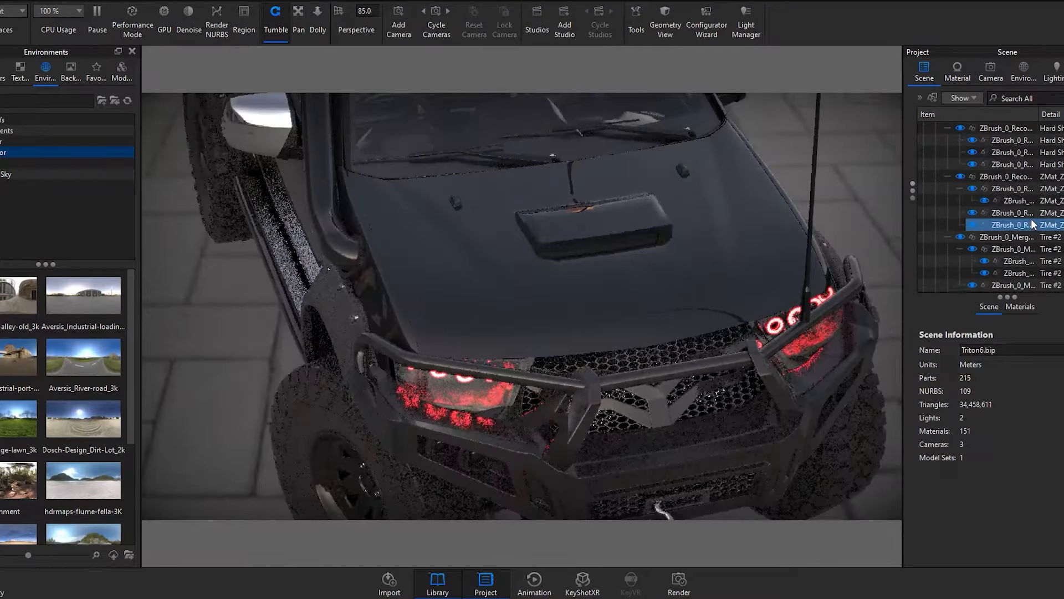
Find the SPotLights group in the scene tree and reposition it in front of the truck with the Move Tool
{"action": "scroll", "coordinate": [984, 228], "scroll_direction": "up", "scroll_amount": 3}
{"action": "scroll", "coordinate": [983, 227], "scroll_direction": "down", "scroll_amount": 5}
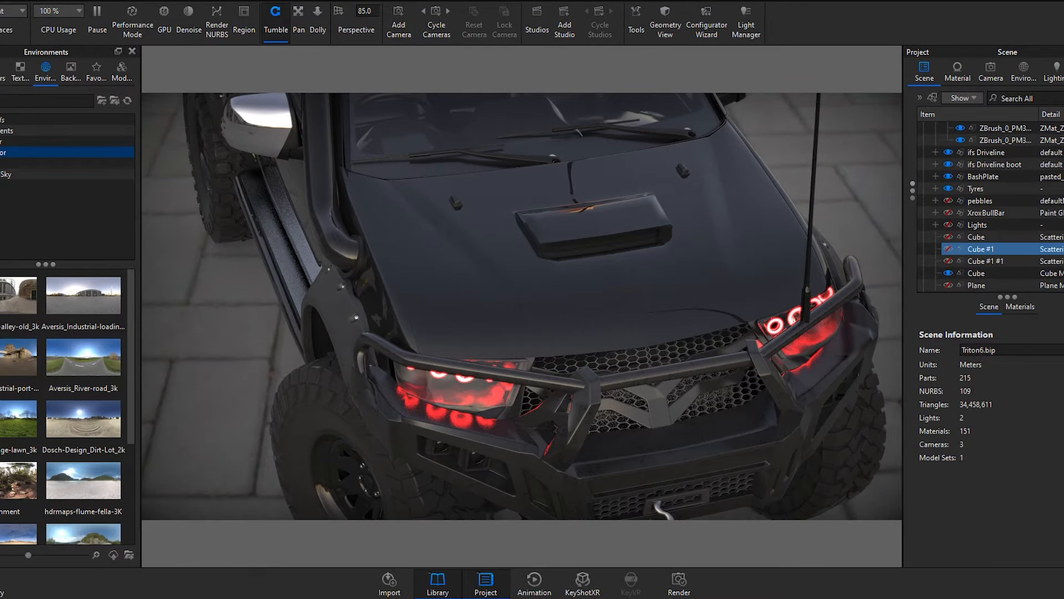
{"action": "scroll", "coordinate": [991, 208], "scroll_direction": "down", "scroll_amount": 3}
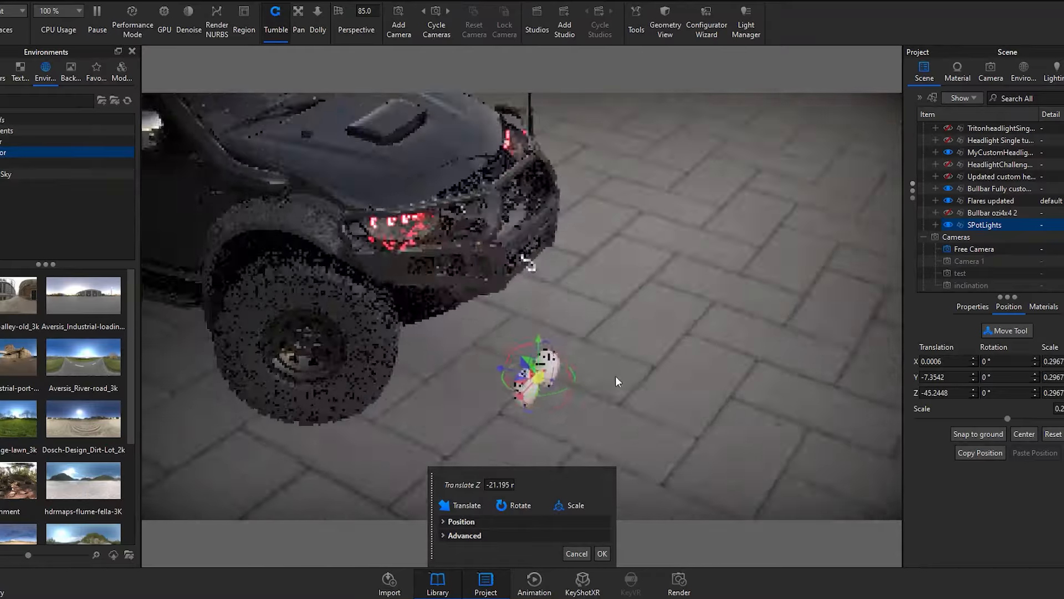
{"action": "scroll", "coordinate": [615, 376], "scroll_direction": "up", "scroll_amount": 5}
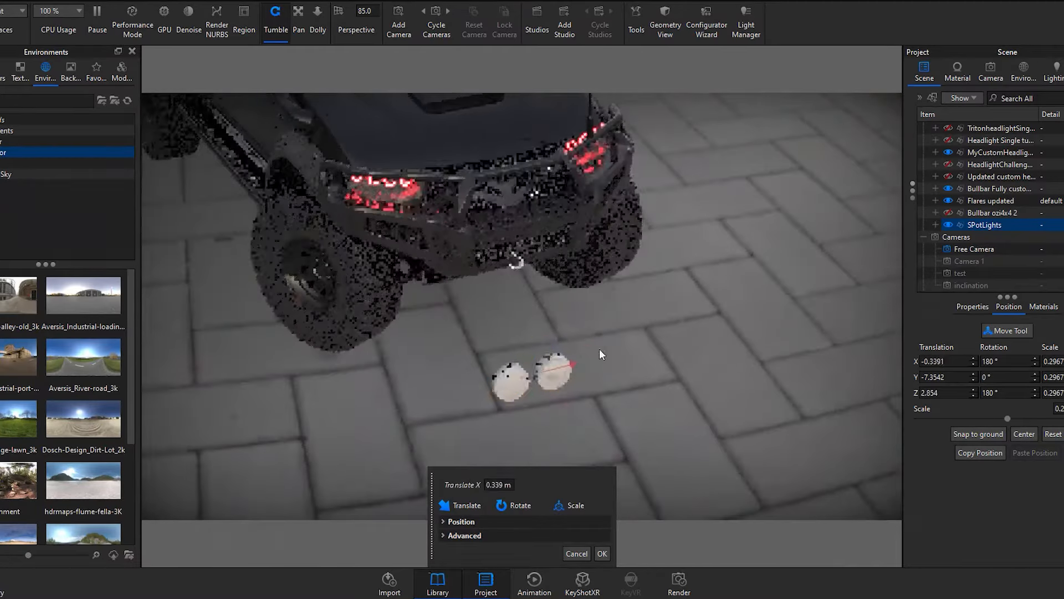
{"action": "scroll", "coordinate": [560, 235], "scroll_direction": "down", "scroll_amount": 2}
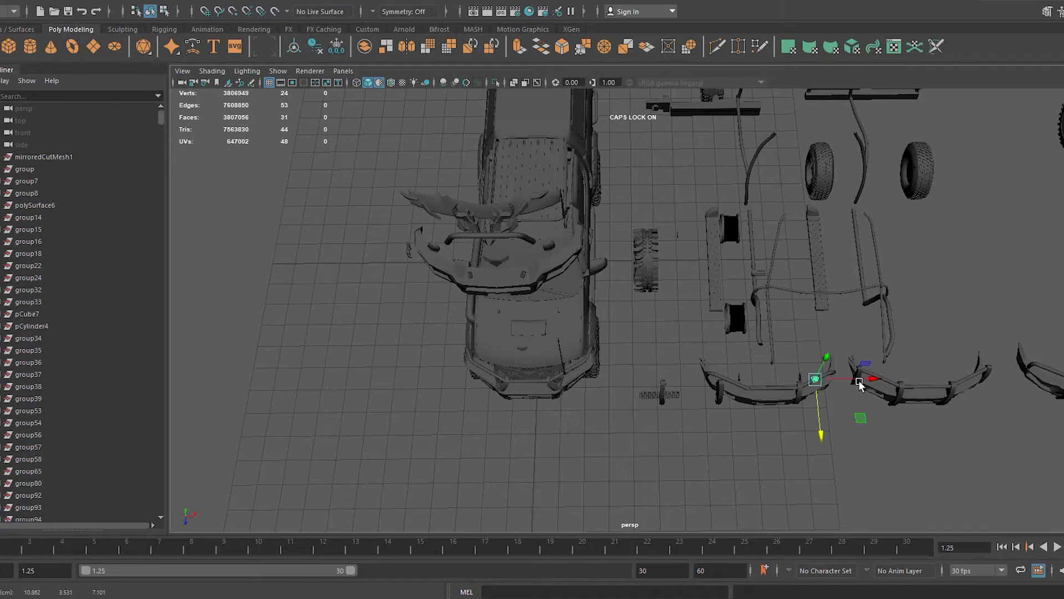
Switch to Maya and widen the rectangular light bar housing, fitting it into the slot in the middle of the bumper
{"action": "key", "text": "f"}
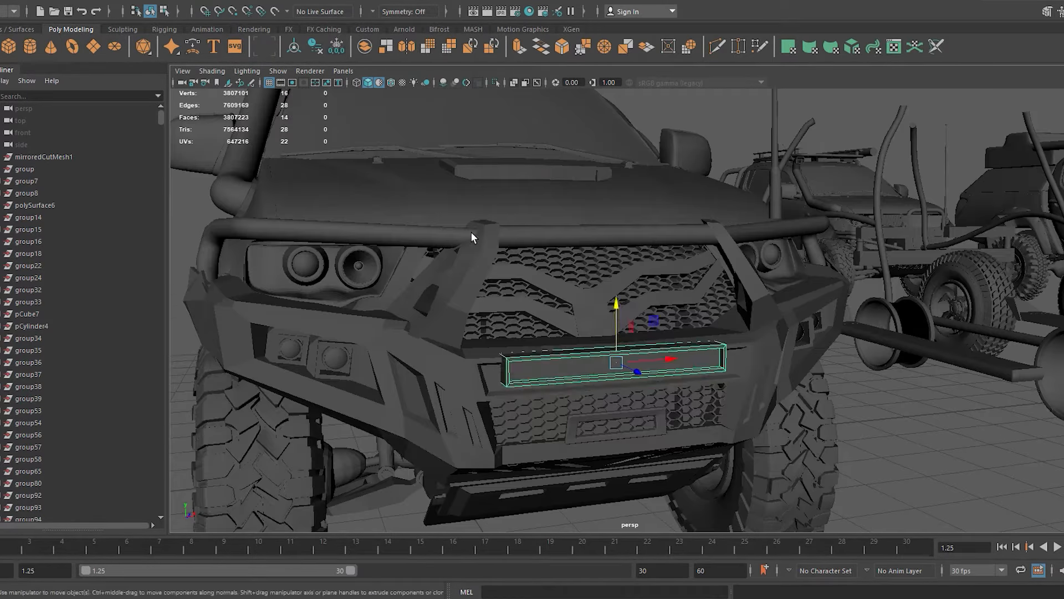
{"action": "key", "text": "r"}
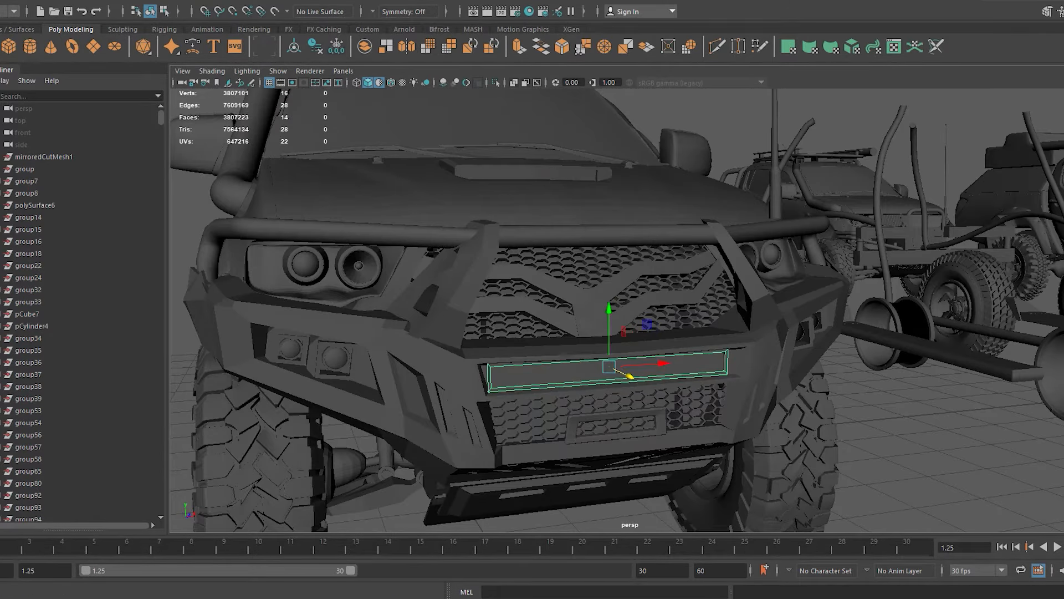
{"action": "scroll", "coordinate": [603, 250], "scroll_direction": "up", "scroll_amount": 3}
{"action": "right_click_drag", "start_coordinate": [603, 251], "coordinate": [626, 277]}
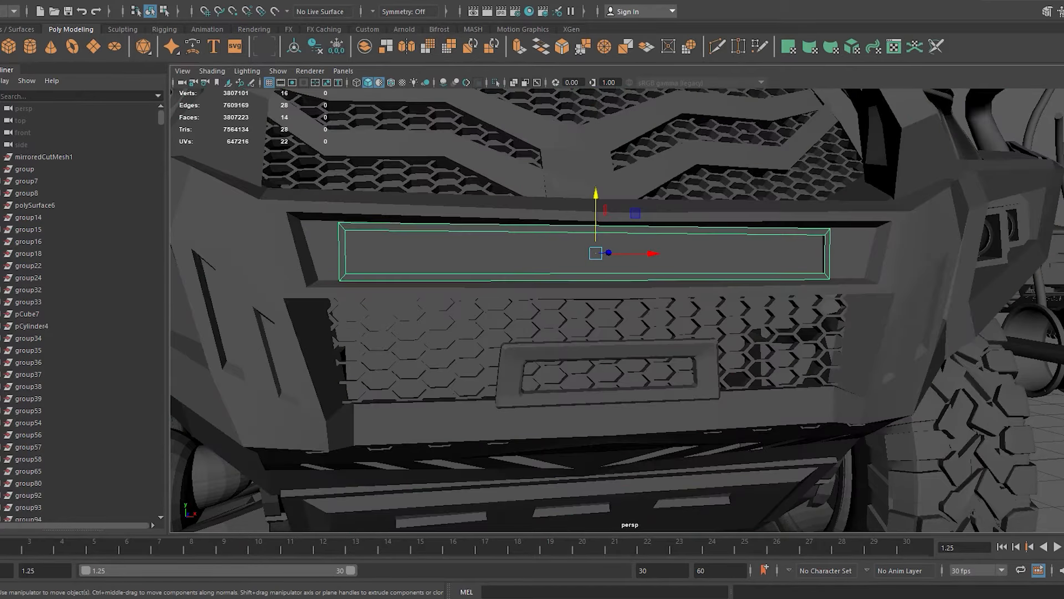
{"action": "middle_click_drag", "start_coordinate": [626, 277], "coordinate": [687, 292], "text": "alt"}
{"action": "scroll", "coordinate": [687, 292], "scroll_direction": "down", "scroll_amount": 5}
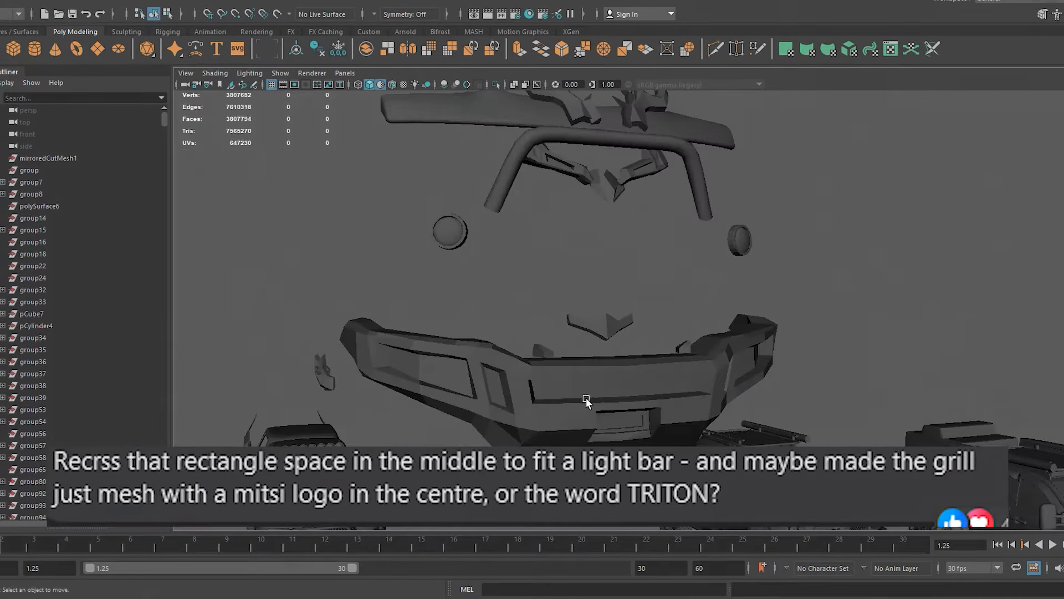
Try to lift the bumper shell clear above the truck
{"action": "left_click", "coordinate": [586, 397]}
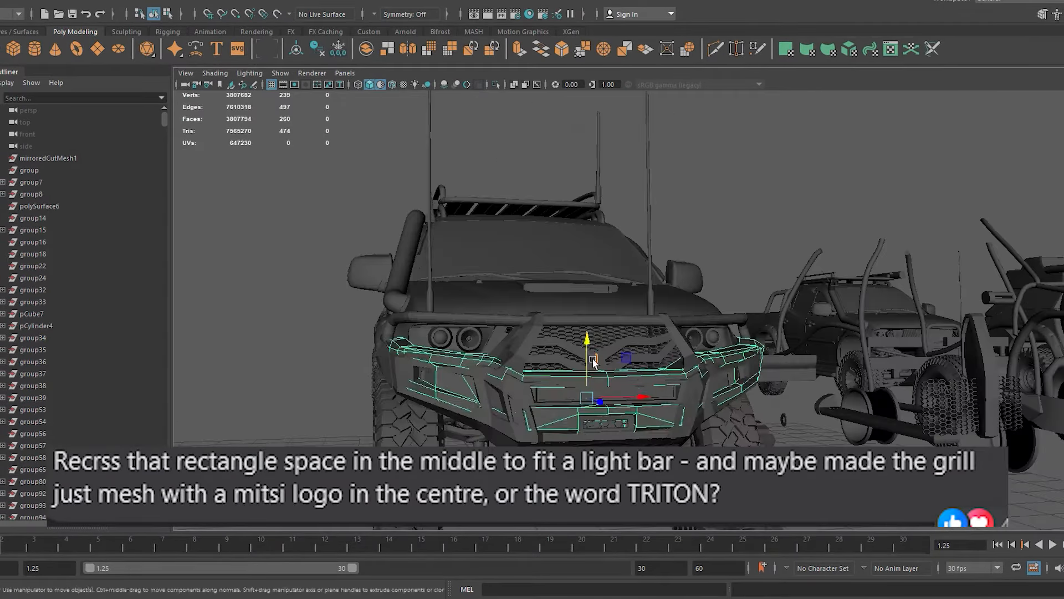
{"action": "left_click_drag", "start_coordinate": [586, 310], "coordinate": [591, 97]}
{"action": "key", "text": "ctrl+z"}
Repeat the last modeling command on the bumper mesh
{"action": "left_click", "coordinate": [690, 179]}
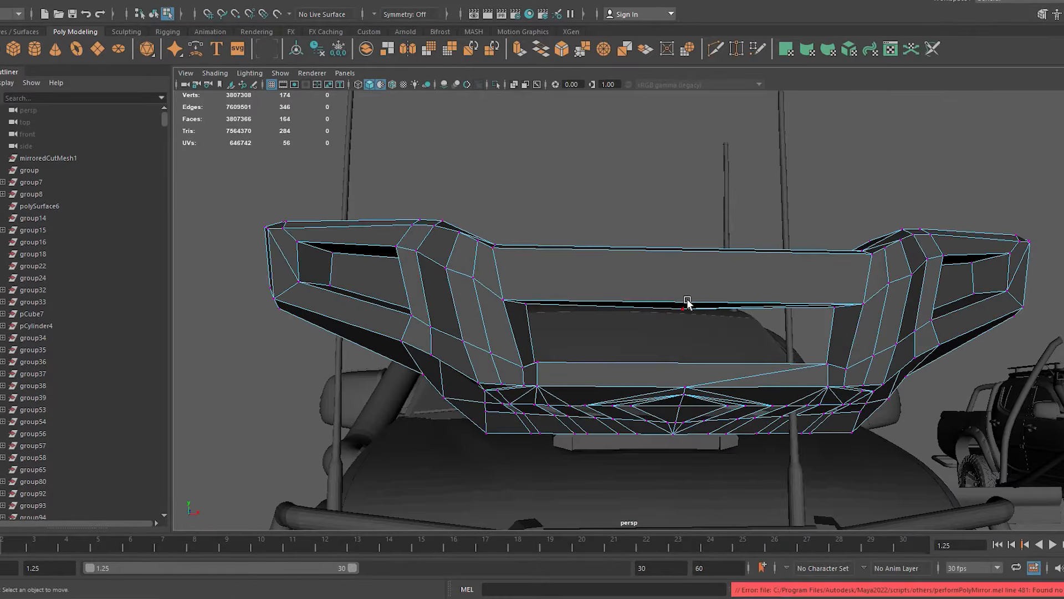
{"action": "key", "text": "g"}
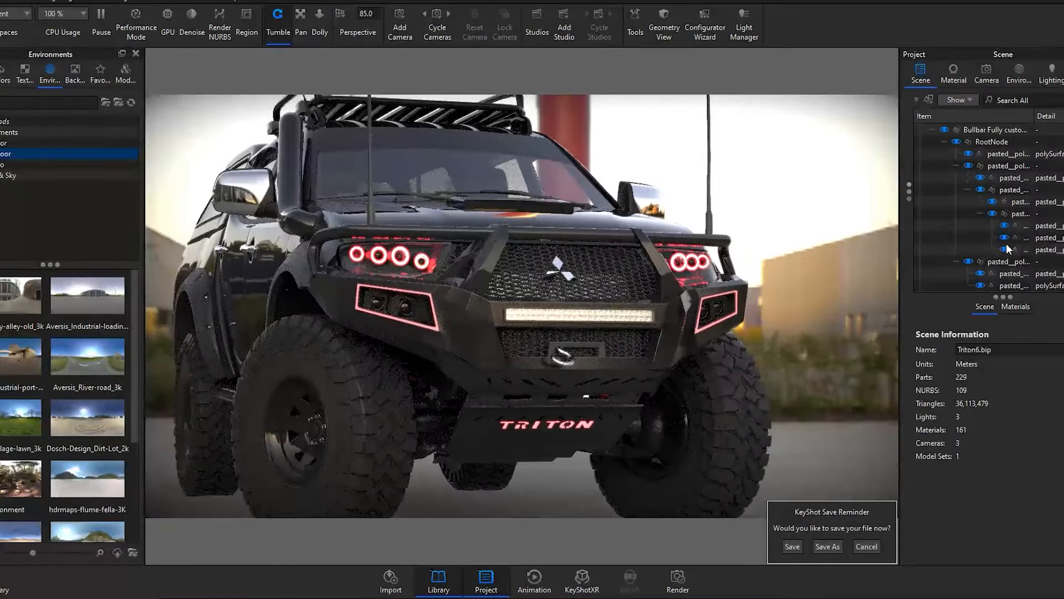
Switch to KeyShot and toggle the visibility of the first deepest-nested pasted part in the custom bull bar group
{"action": "left_click", "coordinate": [1004, 226]}
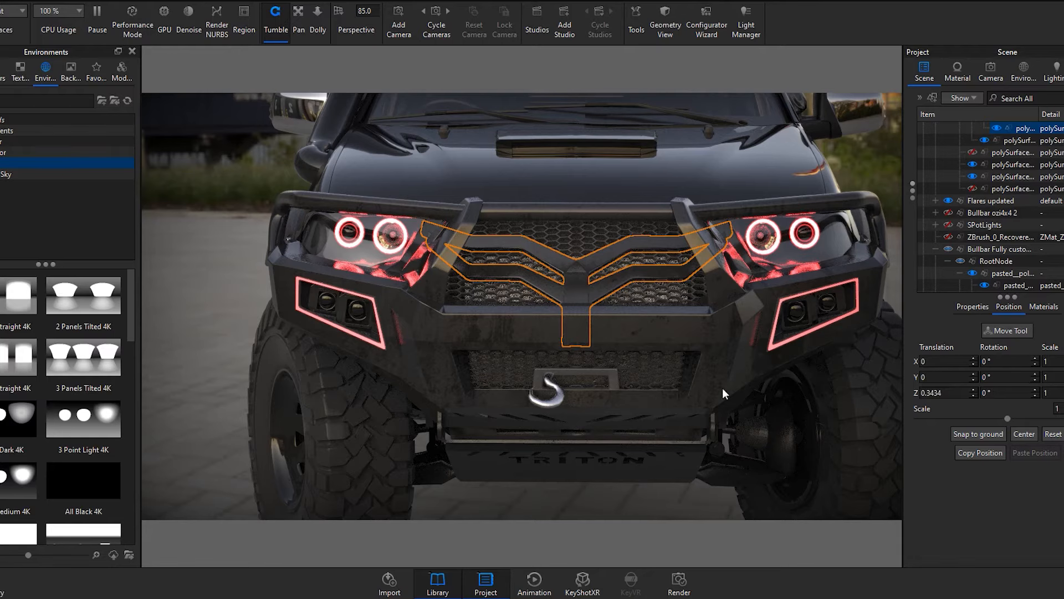
Examine the V-shaped grille insert behind the bull bar from a distance and close up
{"action": "scroll", "coordinate": [627, 249], "scroll_direction": "down", "scroll_amount": 5}
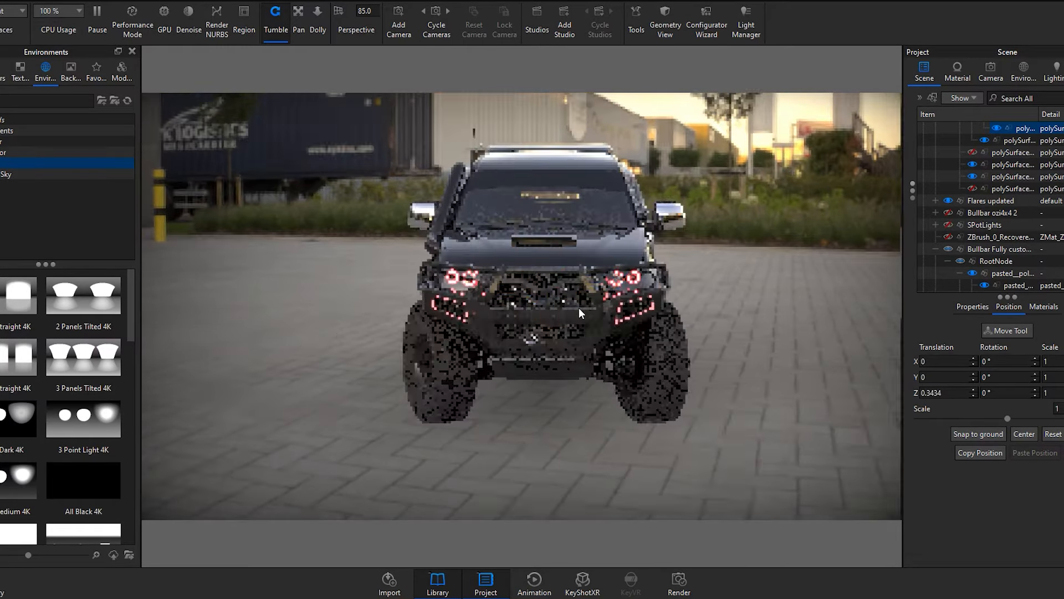
{"action": "scroll", "coordinate": [672, 277], "scroll_direction": "up", "scroll_amount": 10}
{"action": "scroll", "coordinate": [672, 277], "scroll_direction": "up", "scroll_amount": 5}
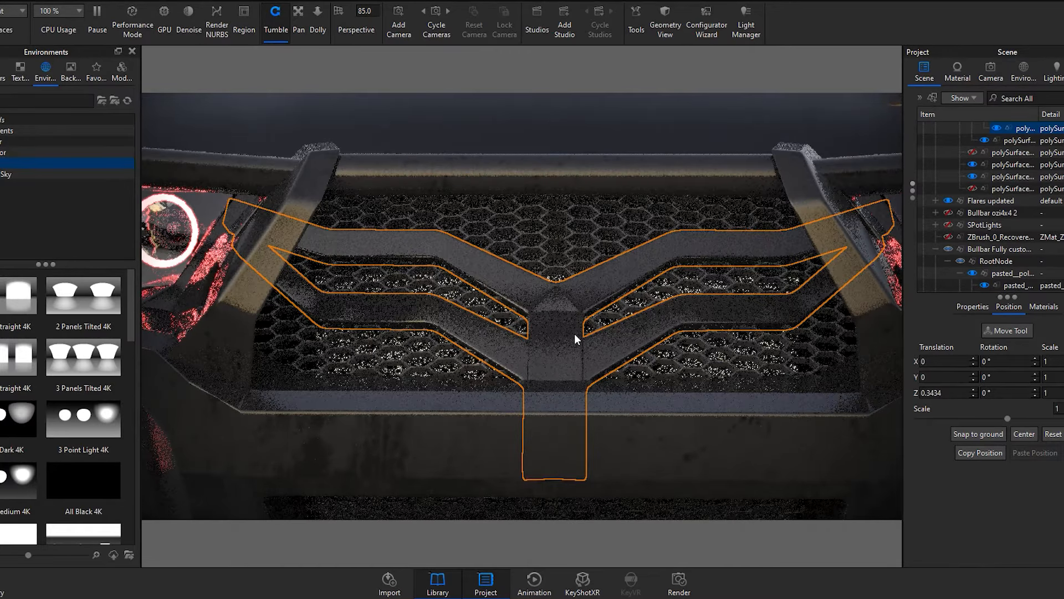
{"action": "left_click_drag", "start_coordinate": [543, 345], "coordinate": [476, 491]}
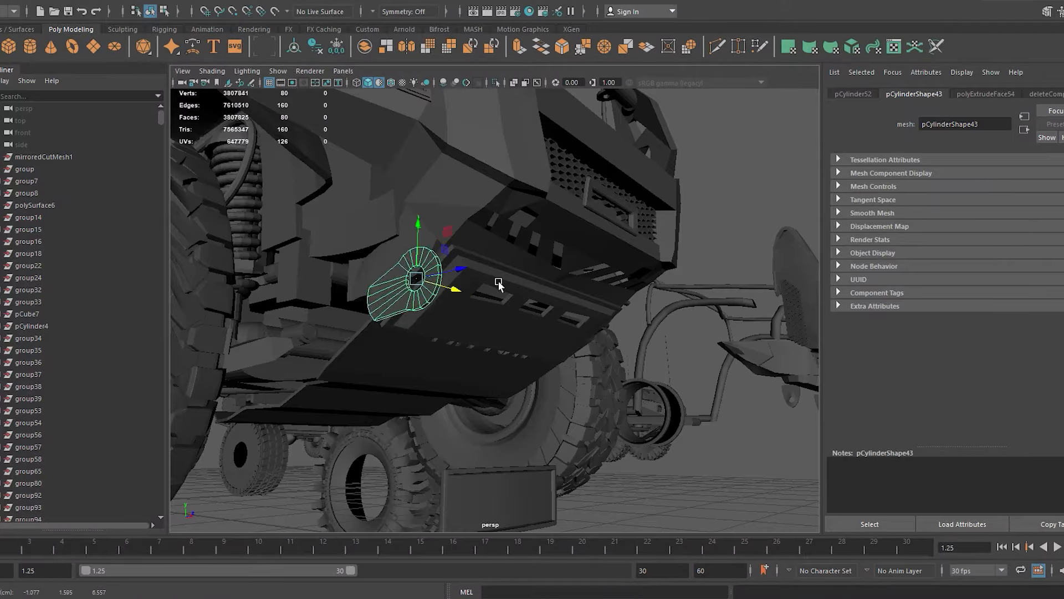
Switch to Maya and examine the rounded mounts beside the bash plate from below
{"action": "left_click_drag", "start_coordinate": [498, 280], "coordinate": [356, 268], "text": "alt"}
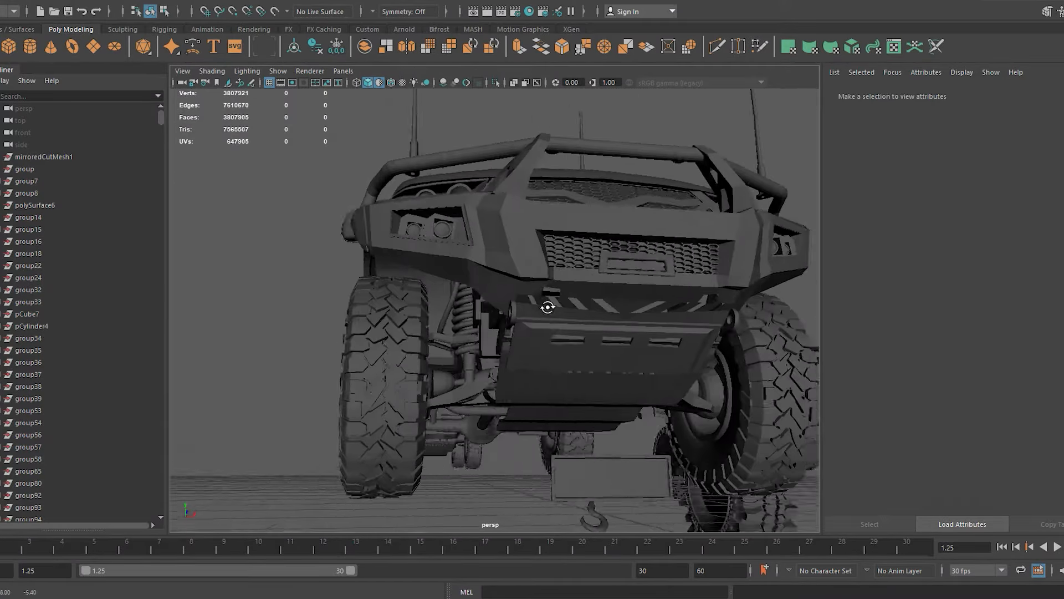
{"action": "left_click_drag", "start_coordinate": [550, 307], "coordinate": [454, 311], "text": "alt"}
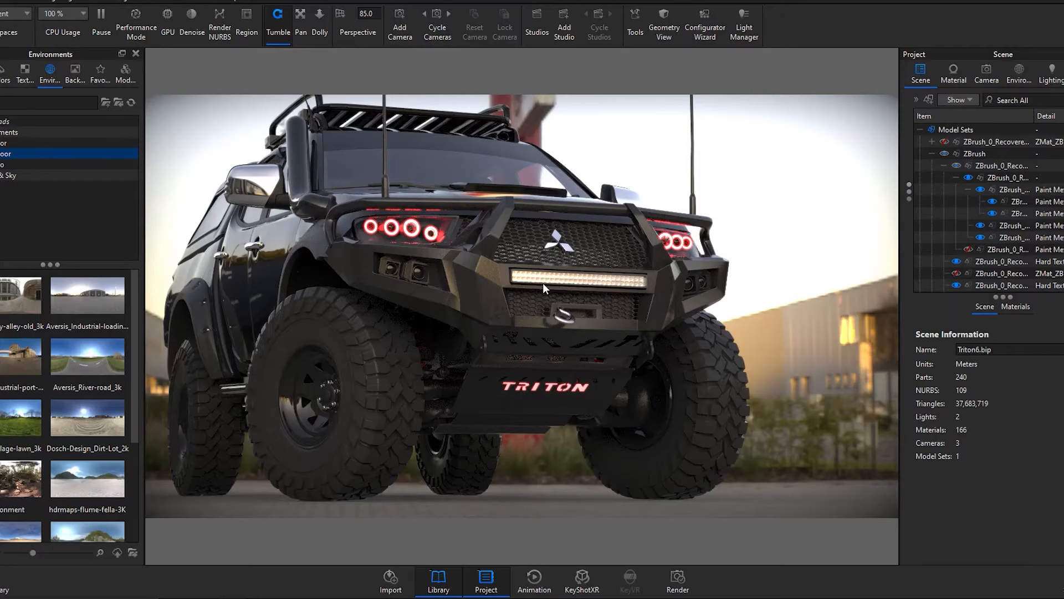
Switch to KeyShot and examine the rendered front end with the light bar and bash plate
{"action": "scroll", "coordinate": [507, 284], "scroll_direction": "down", "scroll_amount": 2}
{"action": "scroll", "coordinate": [569, 293], "scroll_direction": "up", "scroll_amount": 3}
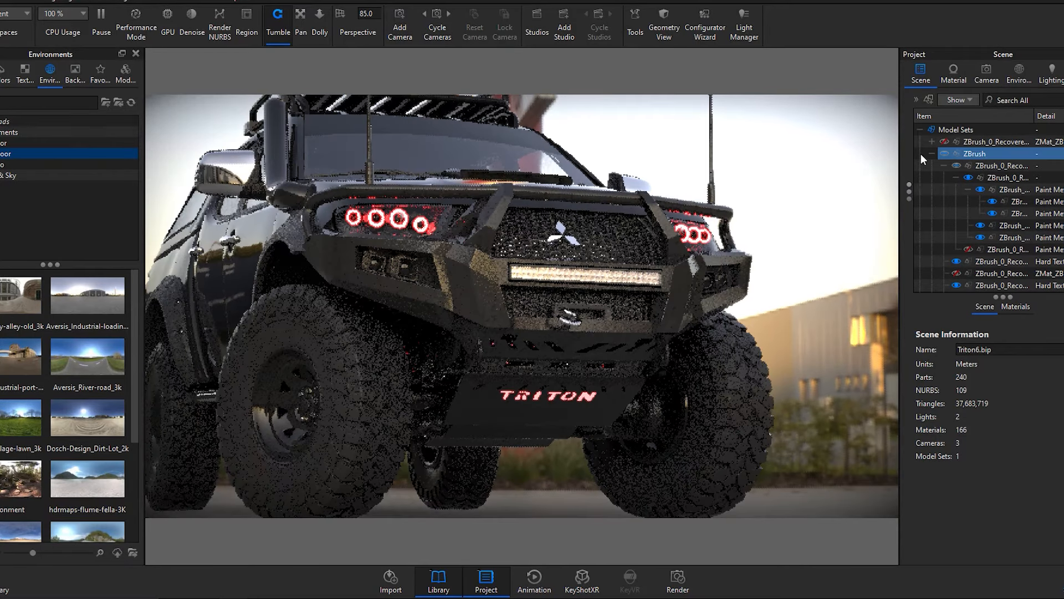
Examine the slotted lower section of the custom bull bar and the recovery points from close up and below
{"action": "left_click", "coordinate": [589, 341]}
{"action": "scroll", "coordinate": [720, 344], "scroll_direction": "up", "scroll_amount": 5}
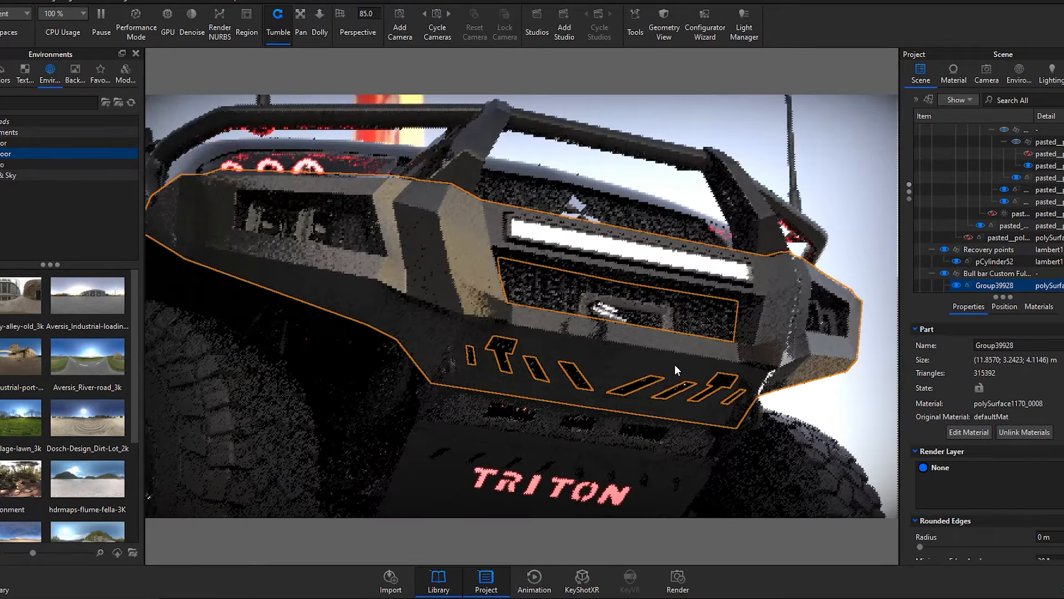
{"action": "scroll", "coordinate": [668, 391], "scroll_direction": "up", "scroll_amount": 3}
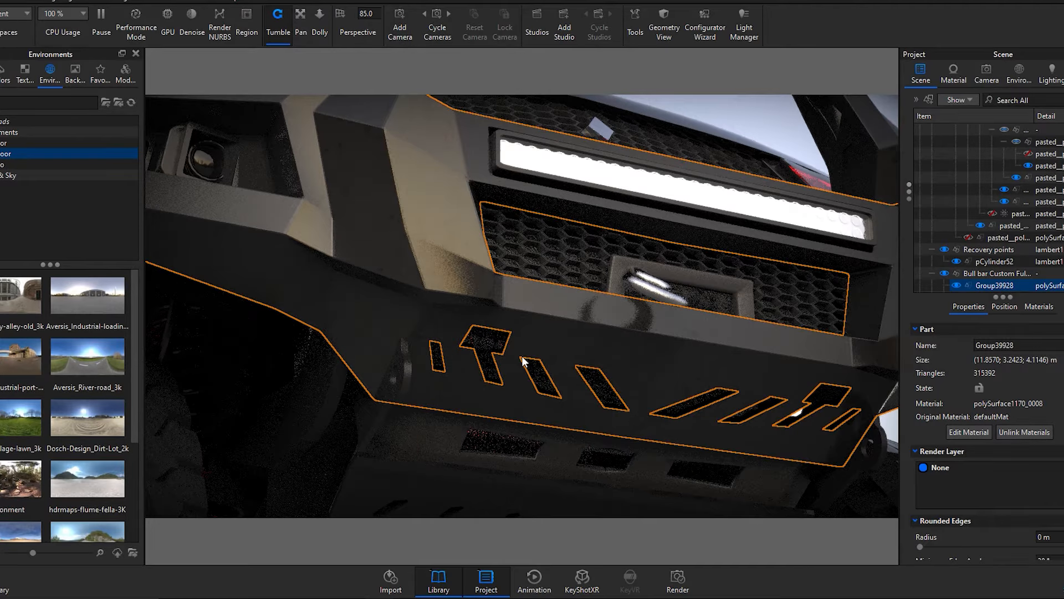
{"action": "left_click_drag", "start_coordinate": [539, 346], "coordinate": [644, 346]}
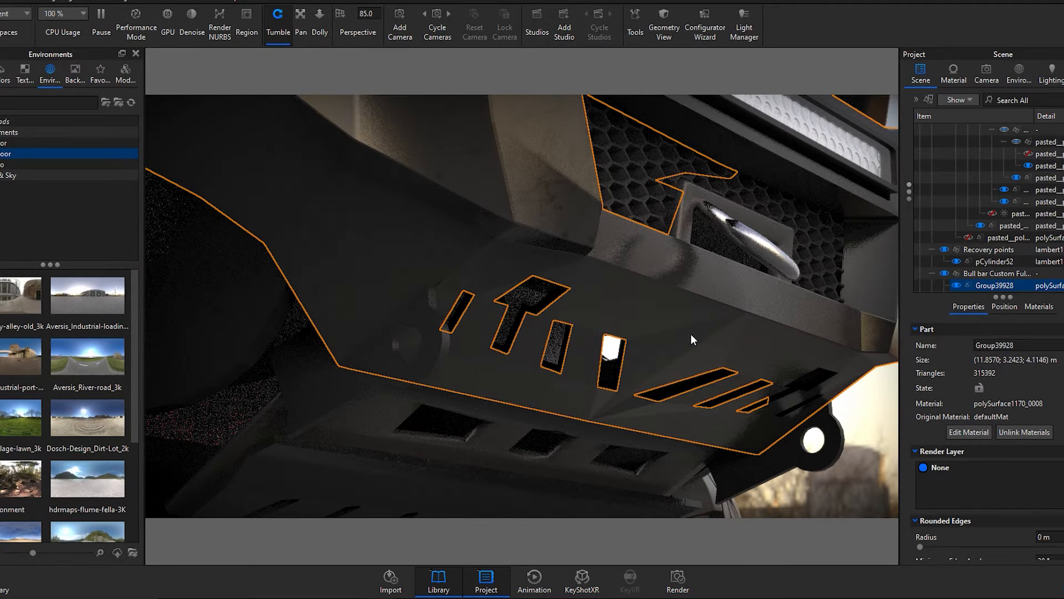
{"action": "scroll", "coordinate": [464, 337], "scroll_direction": "down", "scroll_amount": 3}
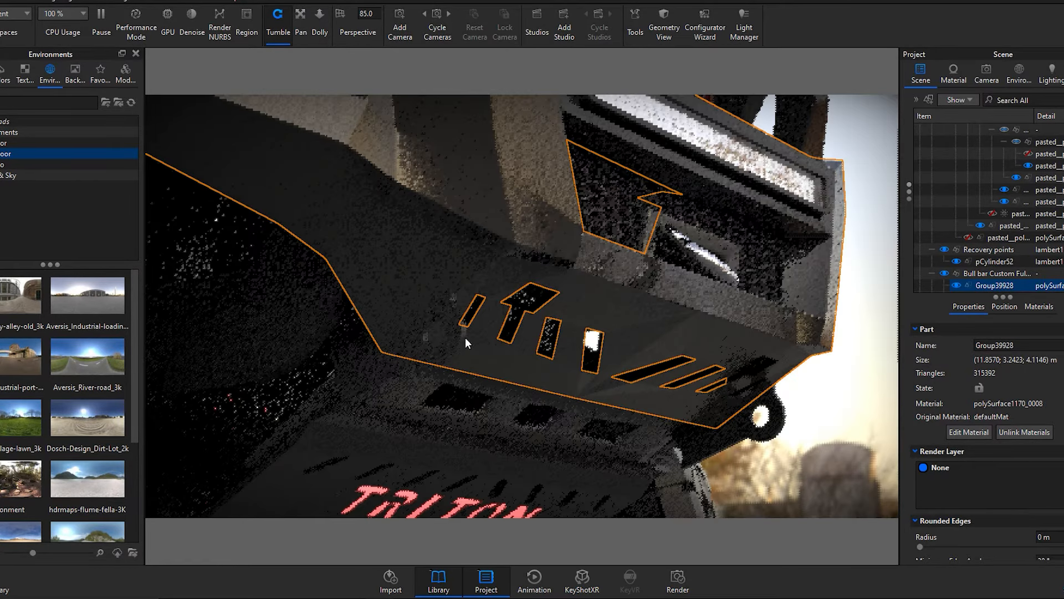
{"action": "left_click", "coordinate": [458, 342]}
{"action": "scroll", "coordinate": [547, 369], "scroll_direction": "down", "scroll_amount": 1}
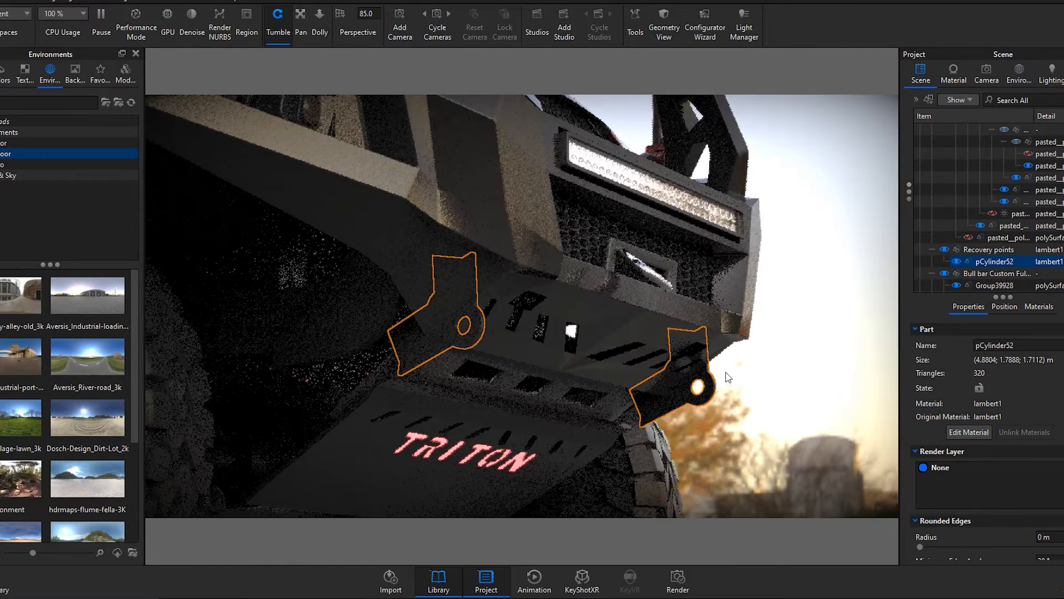
{"action": "left_click", "coordinate": [791, 344]}
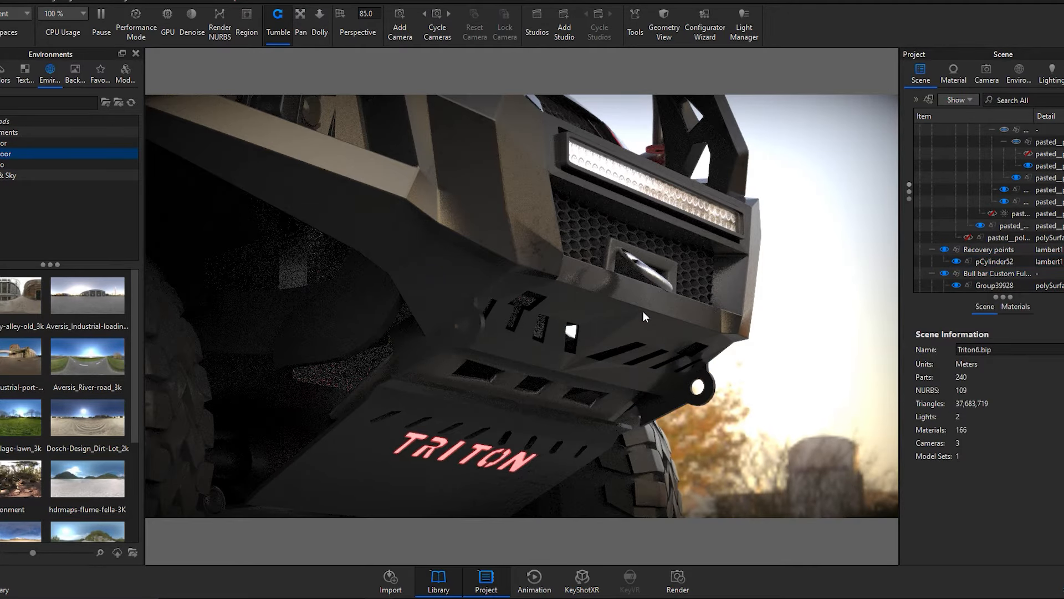
Examine the whole vehicle with the custom bull bar from the front, three-quarter and side angles
{"action": "left_click_drag", "start_coordinate": [643, 311], "coordinate": [500, 338]}
{"action": "scroll", "coordinate": [664, 321], "scroll_direction": "down", "scroll_amount": 3}
{"action": "left_click_drag", "start_coordinate": [664, 320], "coordinate": [645, 331]}
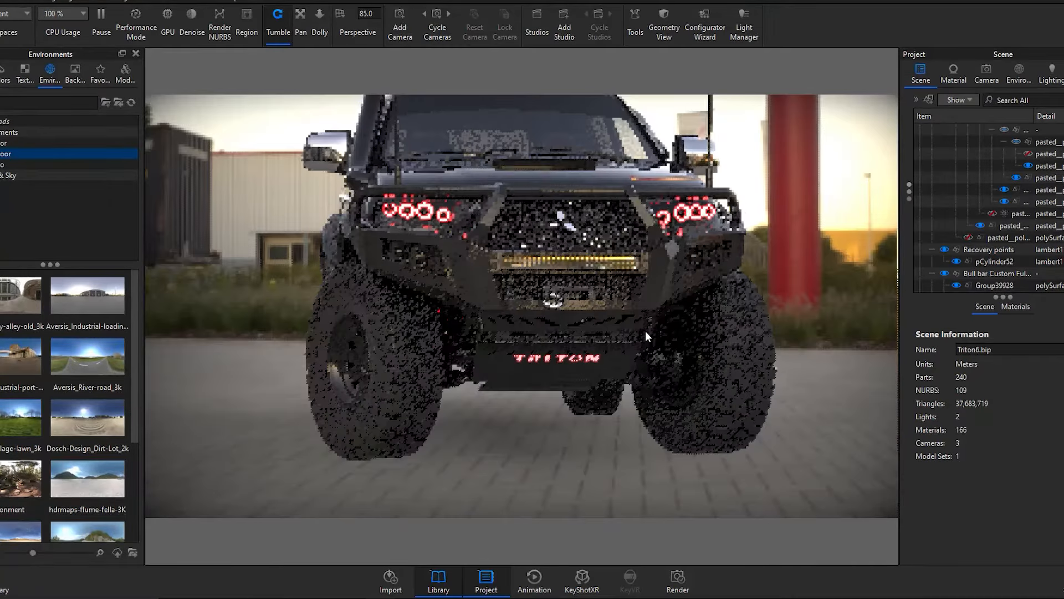
{"action": "left_click_drag", "start_coordinate": [774, 266], "coordinate": [755, 283]}
{"action": "scroll", "coordinate": [755, 279], "scroll_direction": "down", "scroll_amount": 3}
{"action": "left_click_drag", "start_coordinate": [510, 280], "coordinate": [665, 315]}
{"action": "left_click_drag", "start_coordinate": [481, 337], "coordinate": [750, 341]}
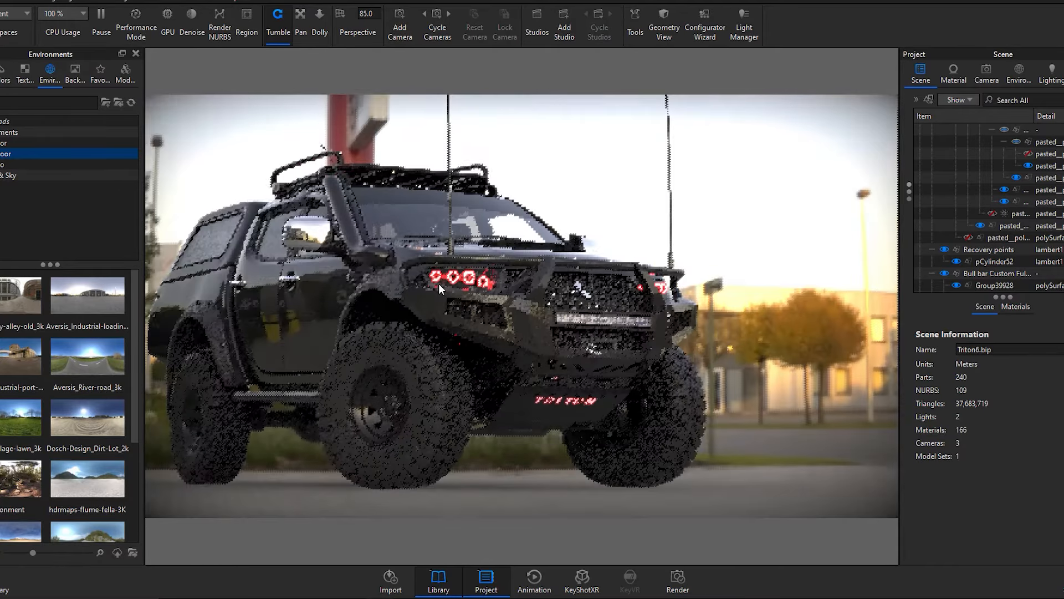
{"action": "left_click_drag", "start_coordinate": [438, 284], "coordinate": [654, 352]}
{"action": "scroll", "coordinate": [966, 209], "scroll_direction": "down", "scroll_amount": 4}
{"action": "scroll", "coordinate": [982, 230], "scroll_direction": "up", "scroll_amount": 4}
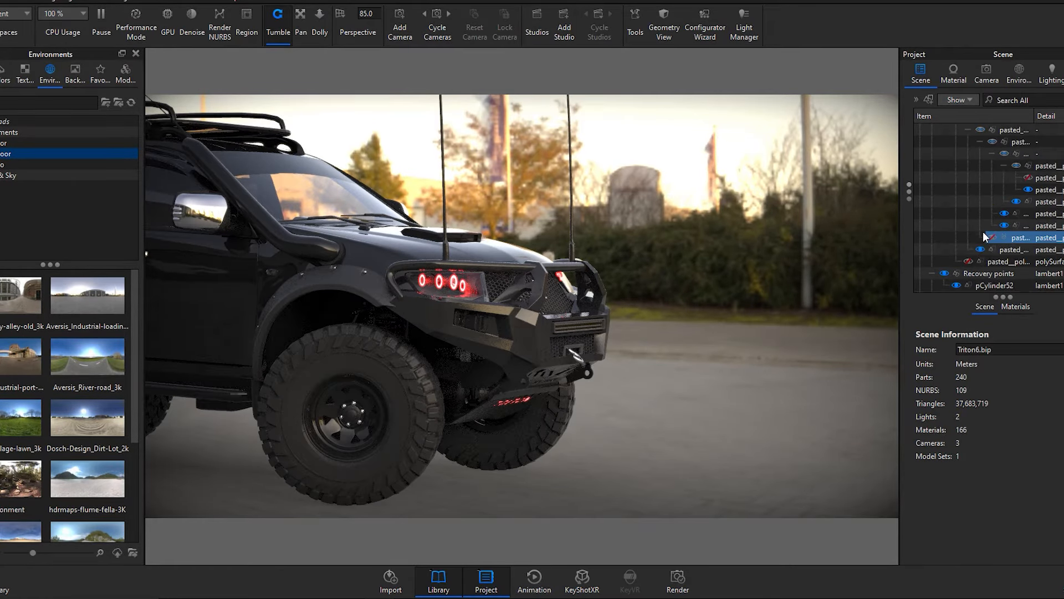
Try to collapse the fully custom bull bar group in the scene tree
{"action": "scroll", "coordinate": [983, 232], "scroll_direction": "up", "scroll_amount": 3}
{"action": "left_click", "coordinate": [958, 226]}
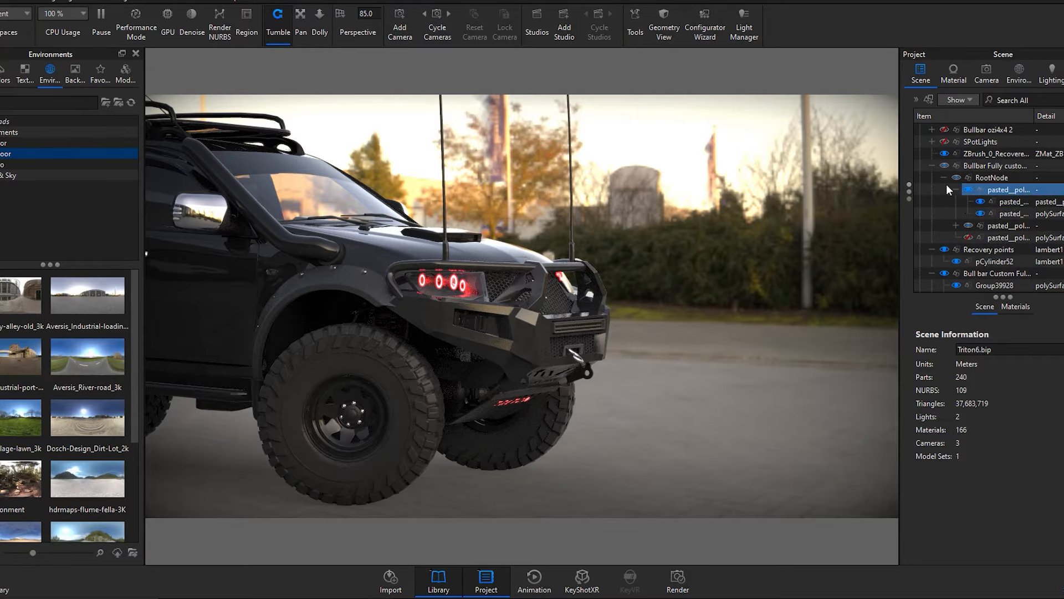
{"action": "left_click", "coordinate": [931, 165]}
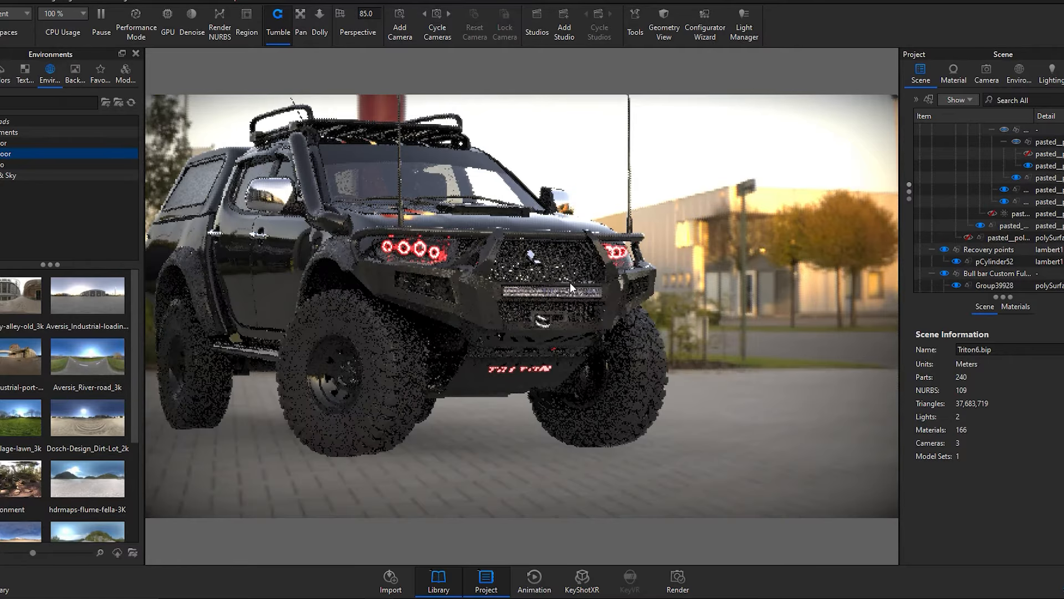
Examine the fit between the bonnet and the bull bar from above, close up and from the side
{"action": "left_click_drag", "start_coordinate": [570, 281], "coordinate": [791, 348]}
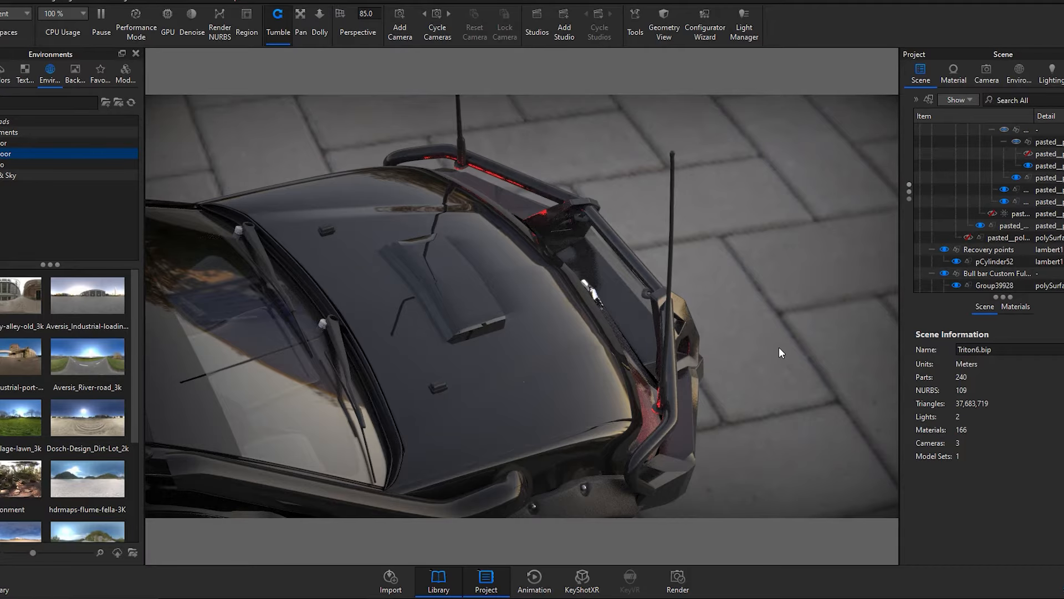
{"action": "left_click_drag", "start_coordinate": [797, 351], "coordinate": [754, 345]}
{"action": "scroll", "coordinate": [754, 345], "scroll_direction": "up", "scroll_amount": 3}
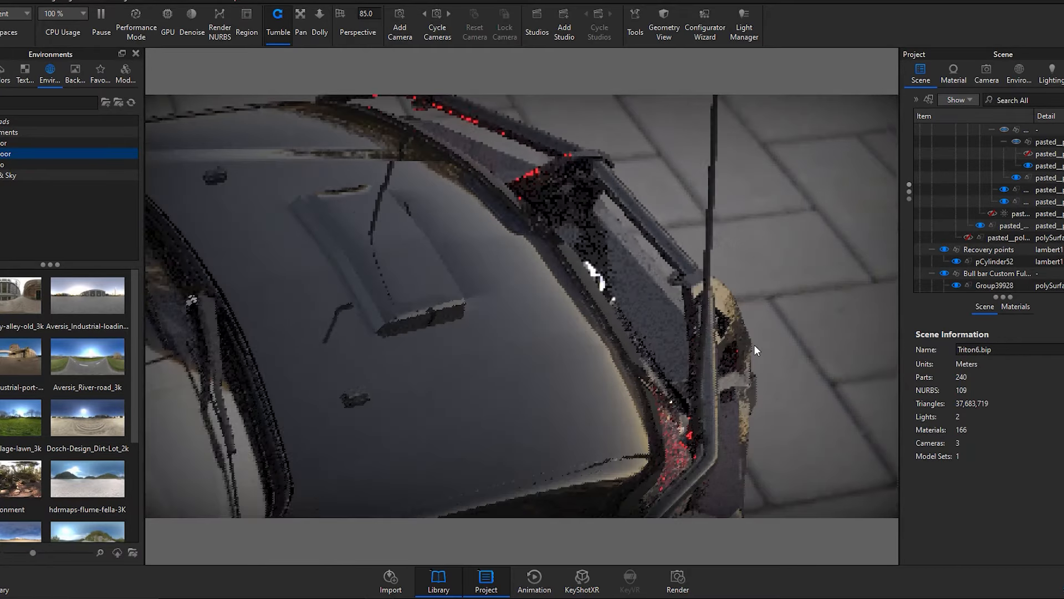
{"action": "scroll", "coordinate": [754, 345], "scroll_direction": "up", "scroll_amount": 2}
{"action": "middle_click_drag", "start_coordinate": [759, 331], "coordinate": [560, 338]}
{"action": "scroll", "coordinate": [567, 340], "scroll_direction": "up", "scroll_amount": 5}
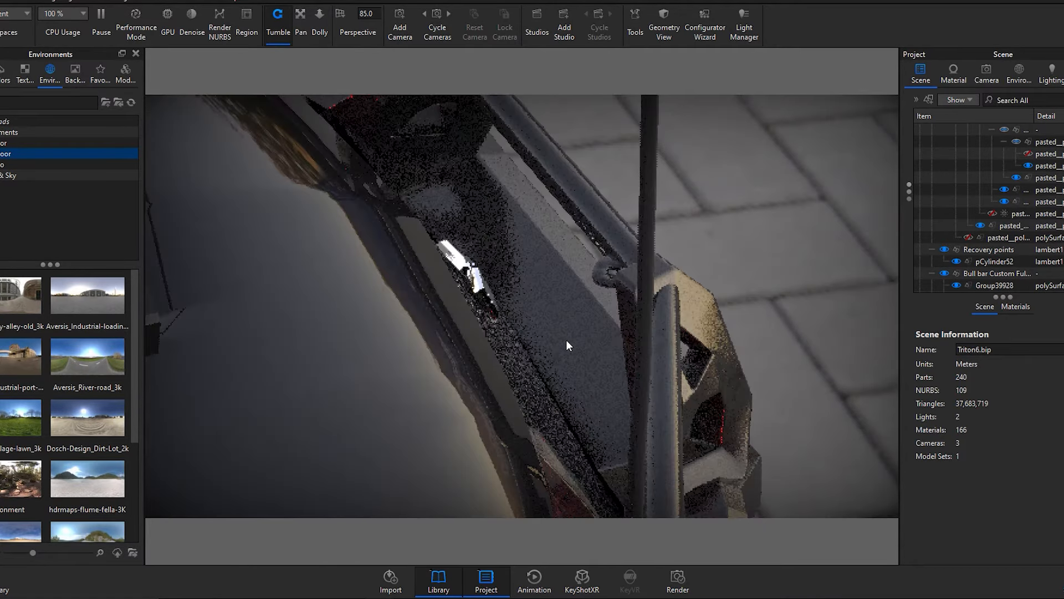
{"action": "scroll", "coordinate": [558, 338], "scroll_direction": "down", "scroll_amount": 4}
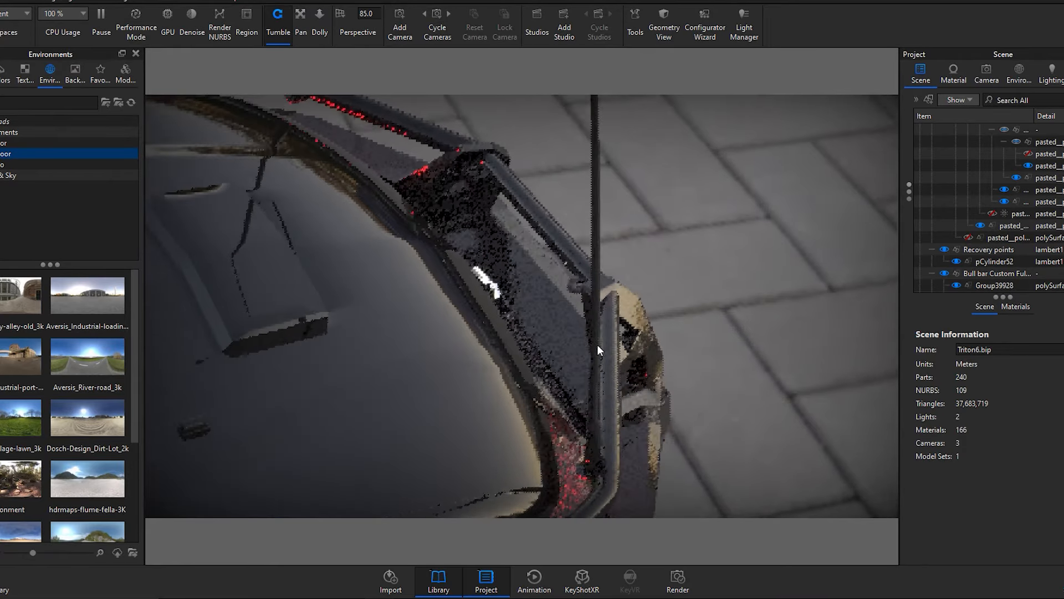
{"action": "scroll", "coordinate": [597, 344], "scroll_direction": "down", "scroll_amount": 5}
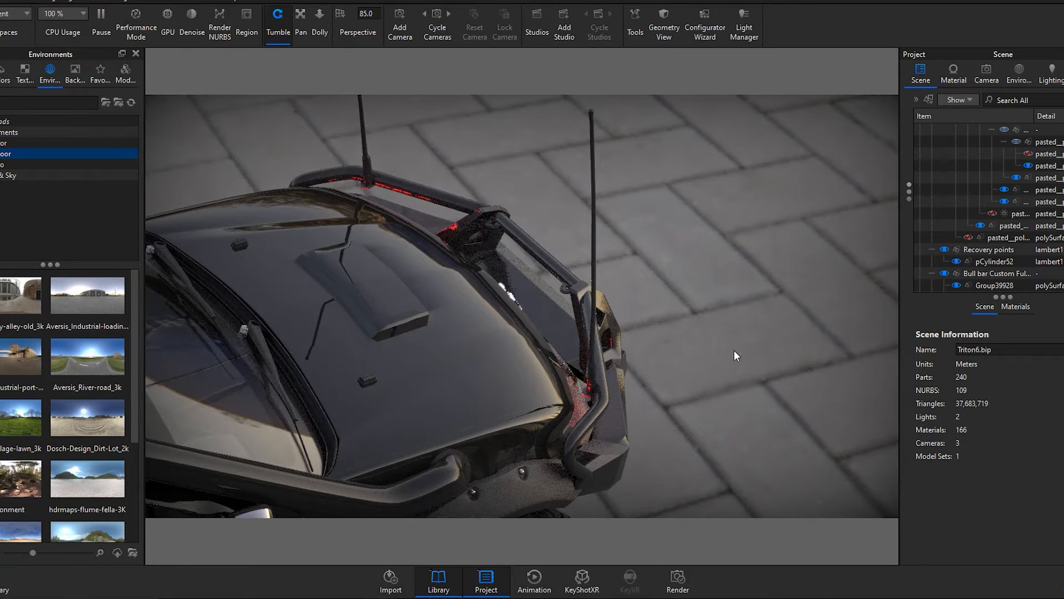
{"action": "left_click_drag", "start_coordinate": [704, 370], "coordinate": [507, 301]}
{"action": "scroll", "coordinate": [523, 315], "scroll_direction": "down", "scroll_amount": 4}
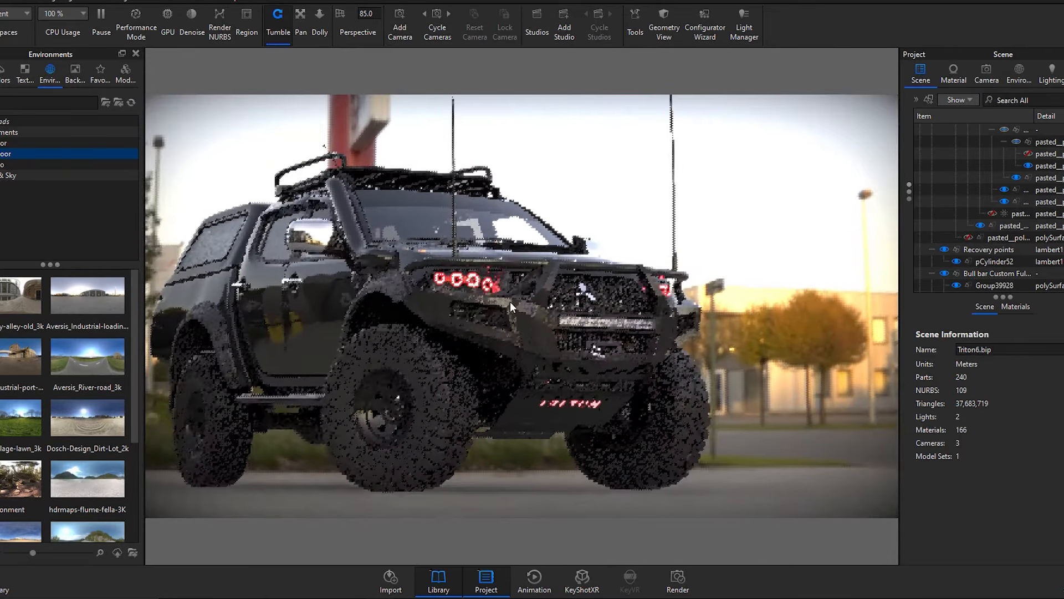
{"action": "left_click_drag", "start_coordinate": [511, 341], "coordinate": [866, 349]}
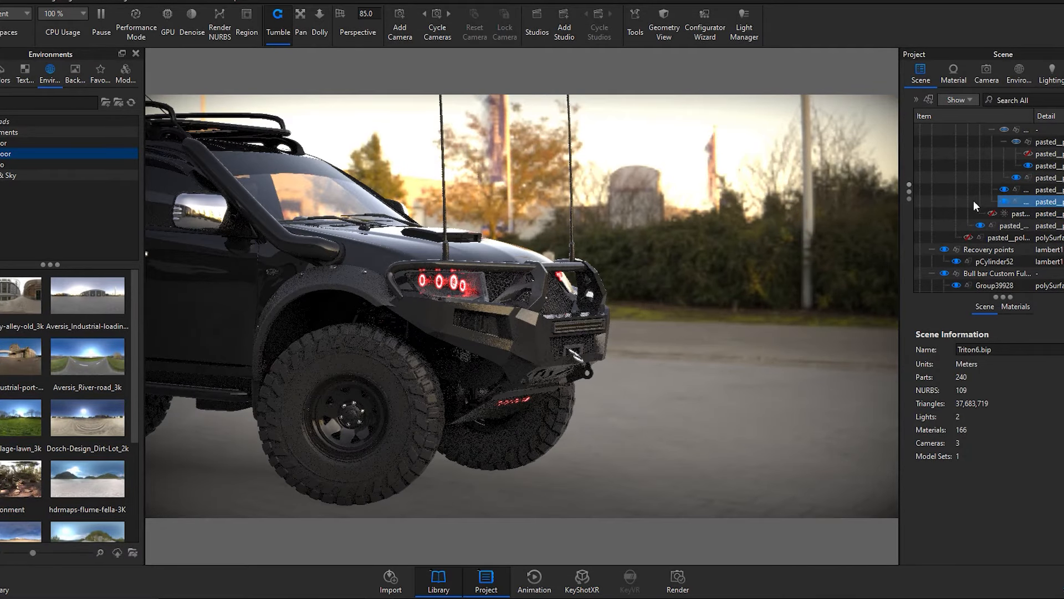
Collapse the nested pasted parts and their parent Bullbar Fully custom group in the scene tree
{"action": "scroll", "coordinate": [966, 214], "scroll_direction": "down", "scroll_amount": 2}
{"action": "left_click", "coordinate": [971, 226]}
{"action": "scroll", "coordinate": [982, 230], "scroll_direction": "up", "scroll_amount": 4}
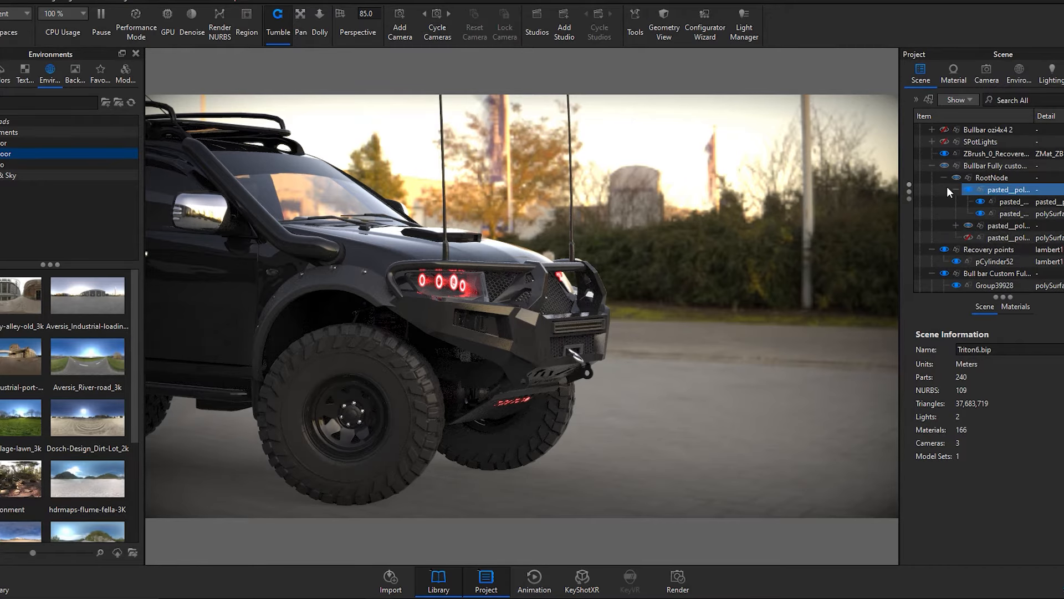
{"action": "left_click", "coordinate": [932, 166]}
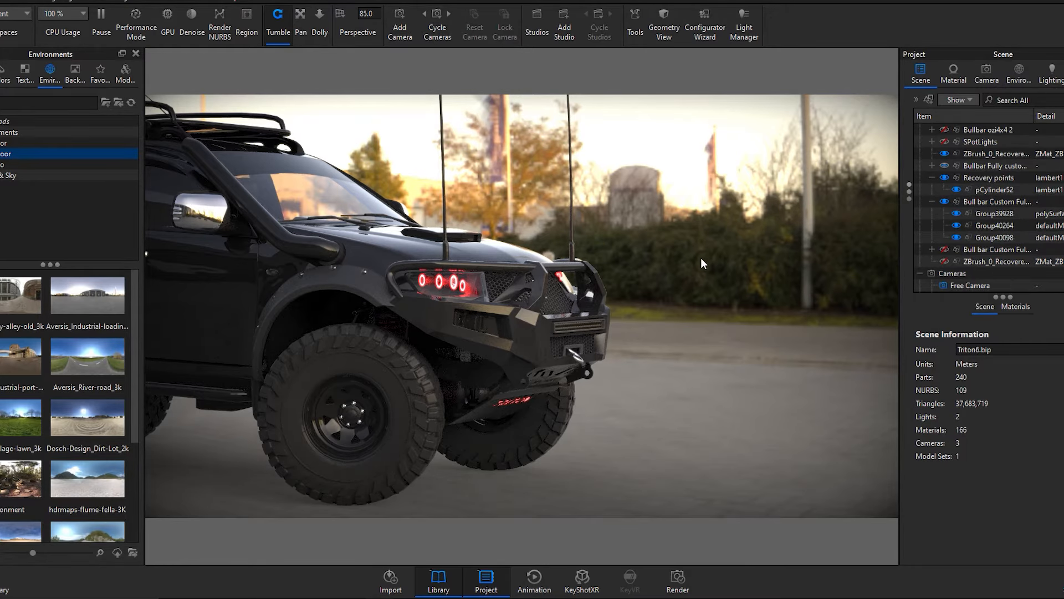
View the front end and toggle Bullbar ozi4x4 2 on and off to compare it with the custom bull bar
{"action": "left_click_drag", "start_coordinate": [701, 257], "coordinate": [664, 338]}
{"action": "scroll", "coordinate": [664, 337], "scroll_direction": "up", "scroll_amount": 3}
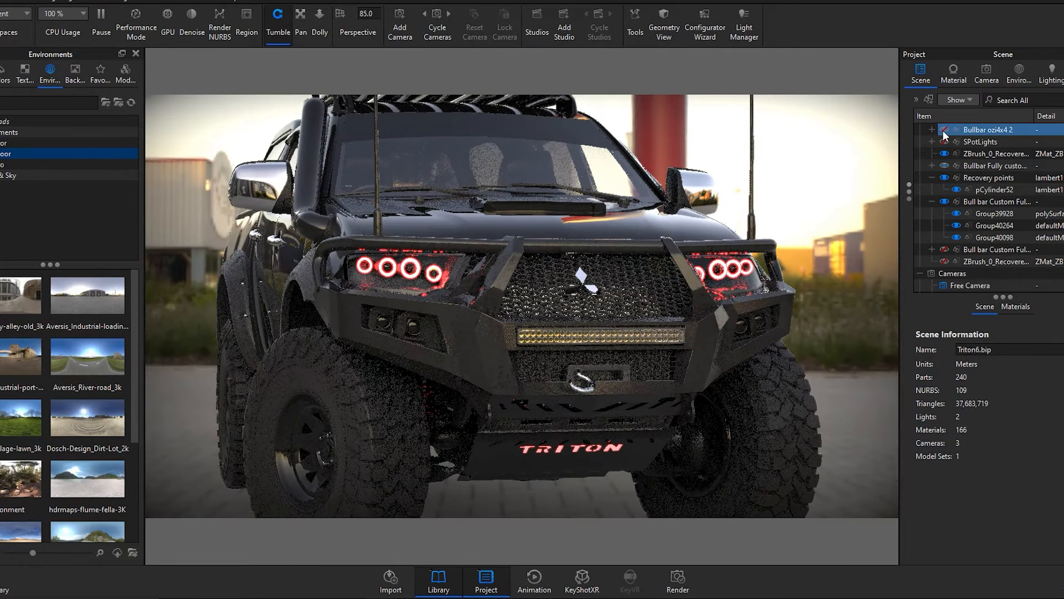
{"action": "left_click", "coordinate": [943, 131]}
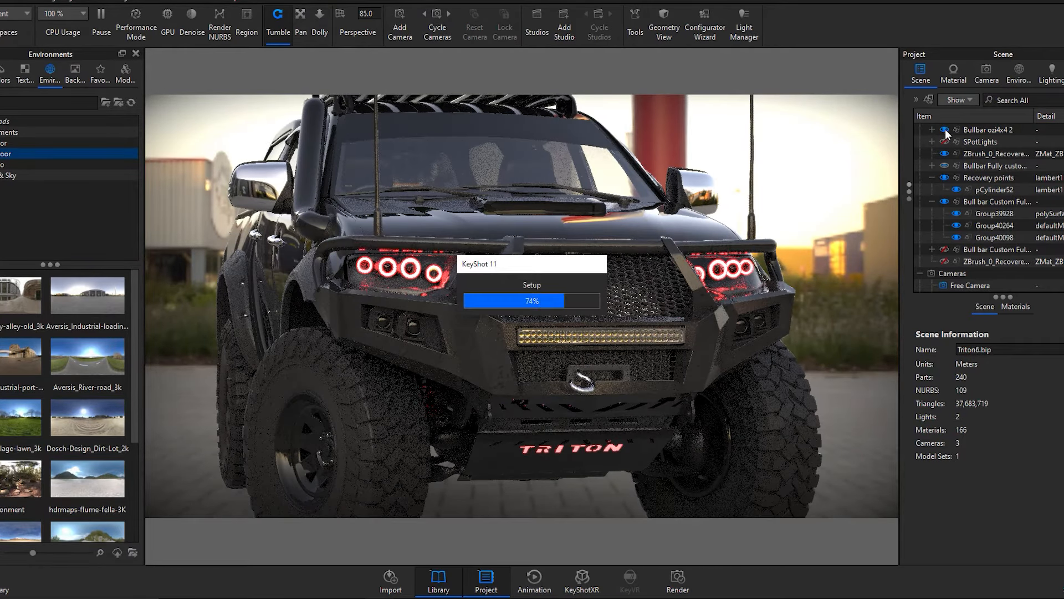
{"action": "left_click", "coordinate": [943, 130]}
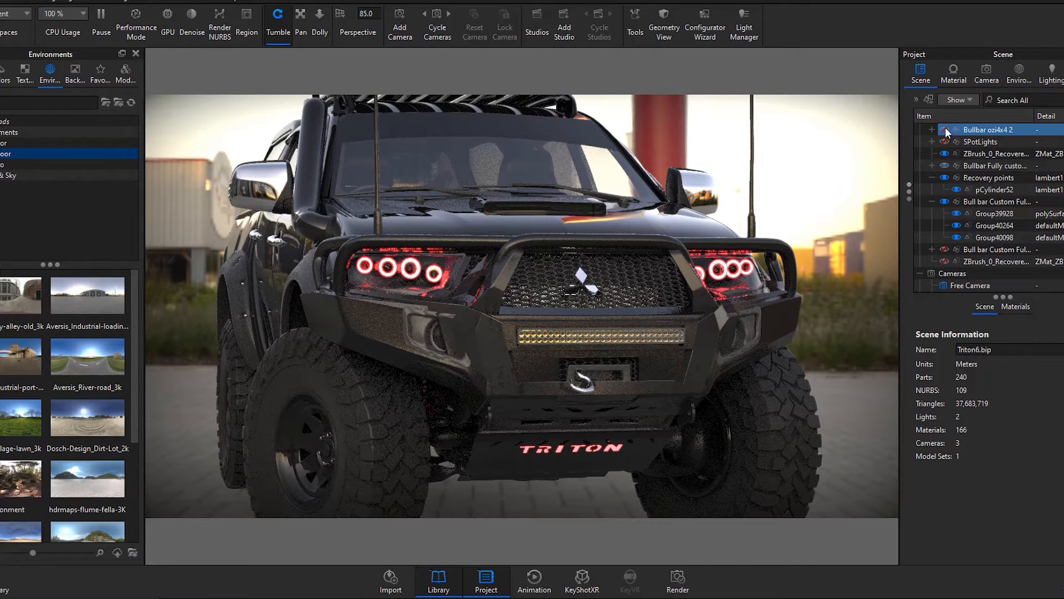
{"action": "left_click", "coordinate": [945, 129]}
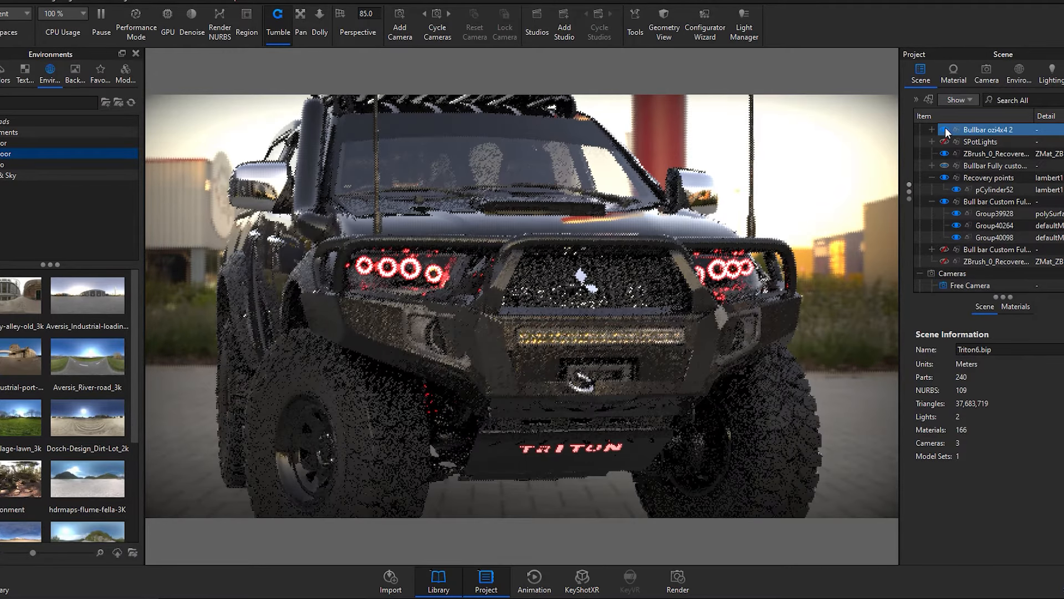
{"action": "left_click", "coordinate": [945, 129]}
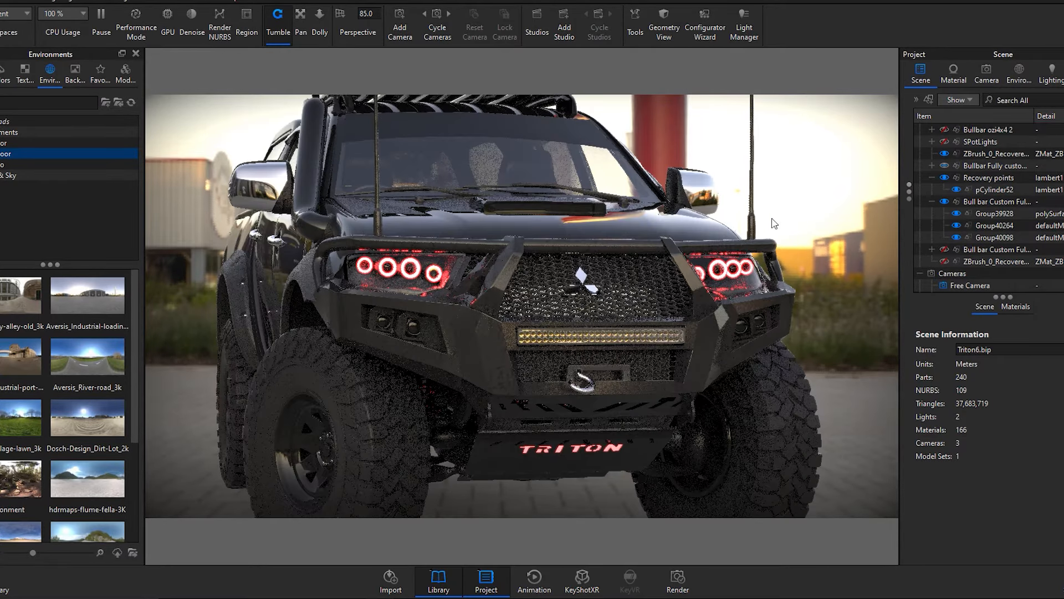
Collapse the visible Bull bar Custom group below Recovery points in the scene tree
{"action": "left_click_drag", "start_coordinate": [774, 223], "coordinate": [746, 216]}
{"action": "left_click", "coordinate": [995, 165]}
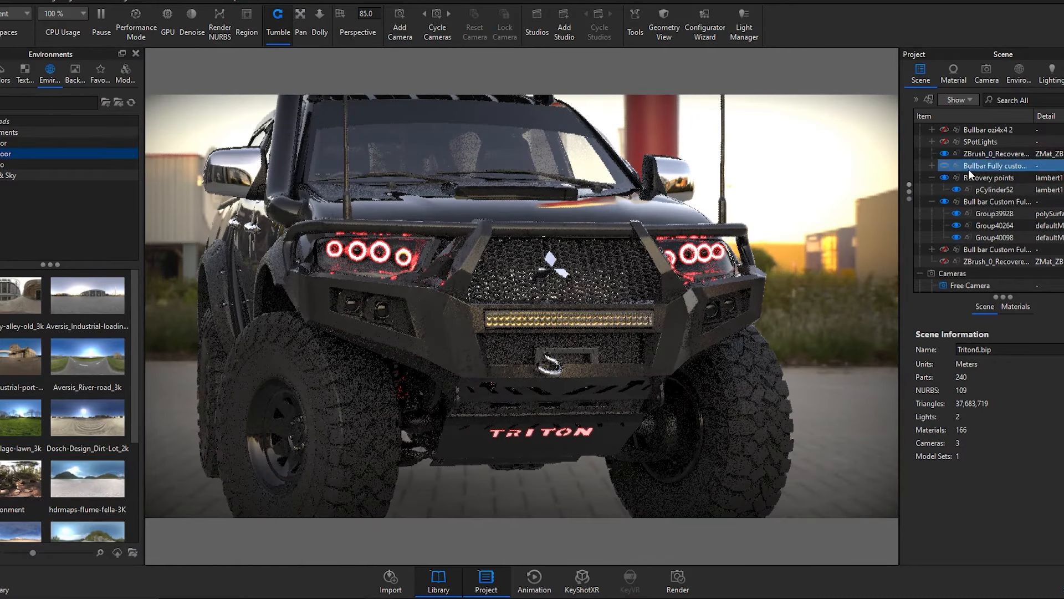
{"action": "left_click", "coordinate": [930, 202]}
Swap the headlights by hiding the MyCustomHeadlight group and showing the HeadlightChallenger group
{"action": "scroll", "coordinate": [960, 225], "scroll_direction": "up", "scroll_amount": 2}
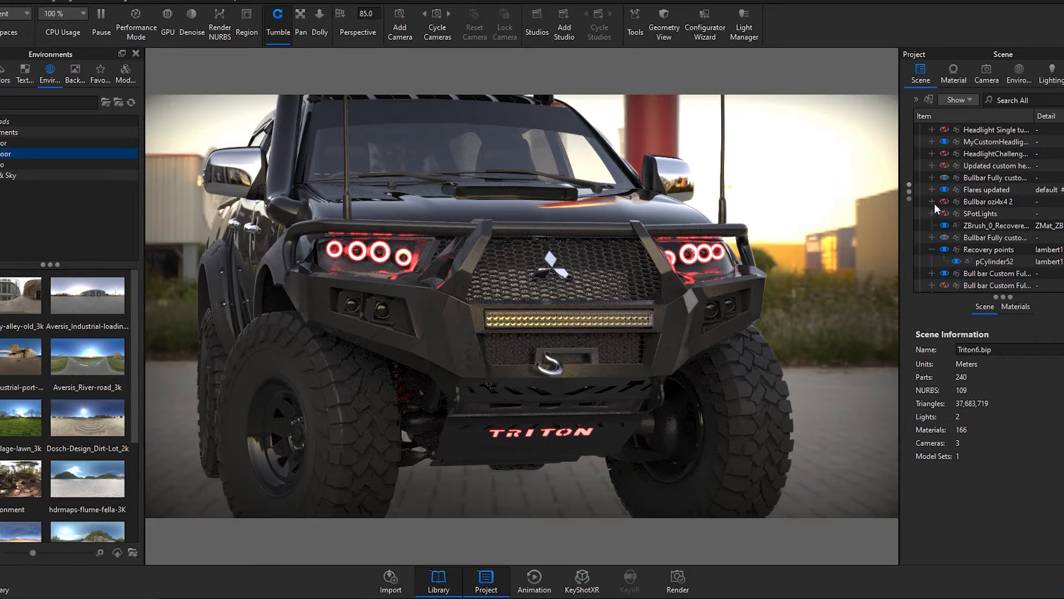
{"action": "scroll", "coordinate": [937, 197], "scroll_direction": "up", "scroll_amount": 2}
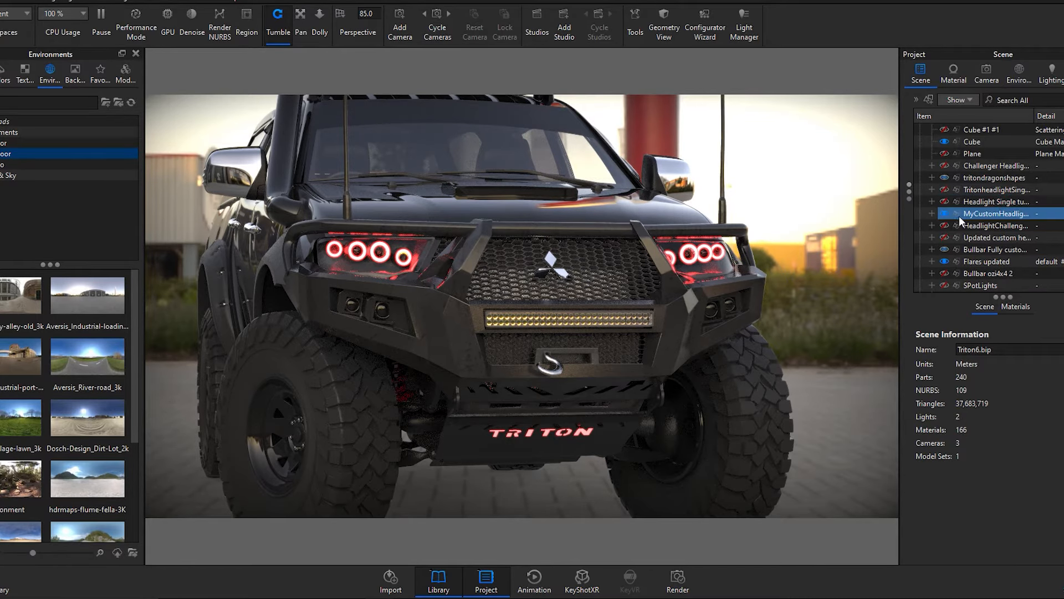
{"action": "left_click", "coordinate": [944, 214]}
{"action": "left_click", "coordinate": [944, 225]}
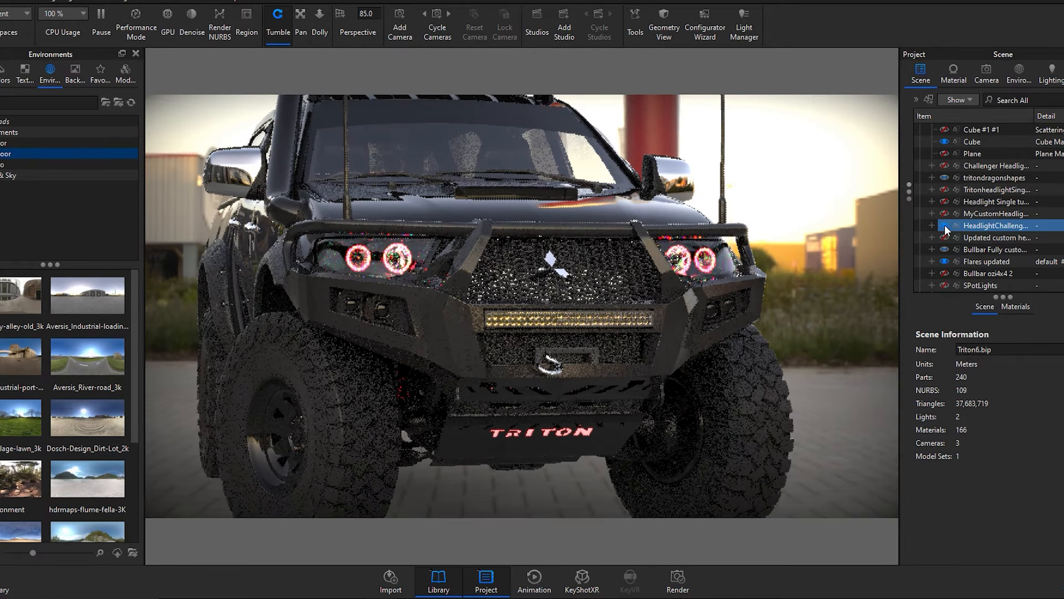
{"action": "left_click", "coordinate": [972, 237]}
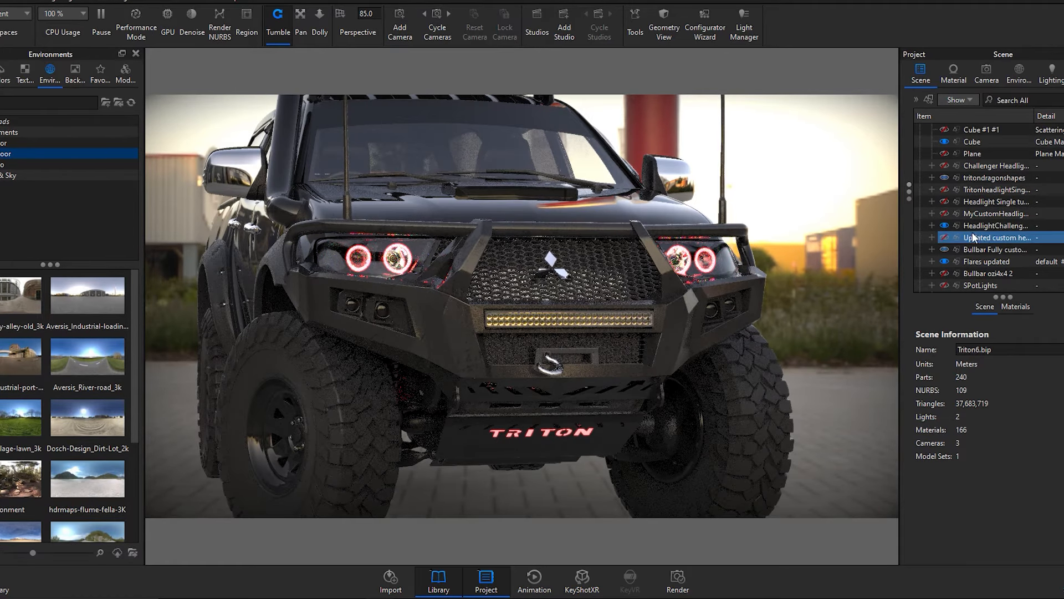
Swap the bull bars by showing Bullbar ozi4x4 2 and hiding the visible Bull bar Custom group
{"action": "scroll", "coordinate": [1005, 231], "scroll_direction": "down", "scroll_amount": 1}
{"action": "left_click", "coordinate": [1007, 228]}
{"action": "left_click", "coordinate": [1007, 233]}
{"action": "scroll", "coordinate": [998, 244], "scroll_direction": "down", "scroll_amount": 3}
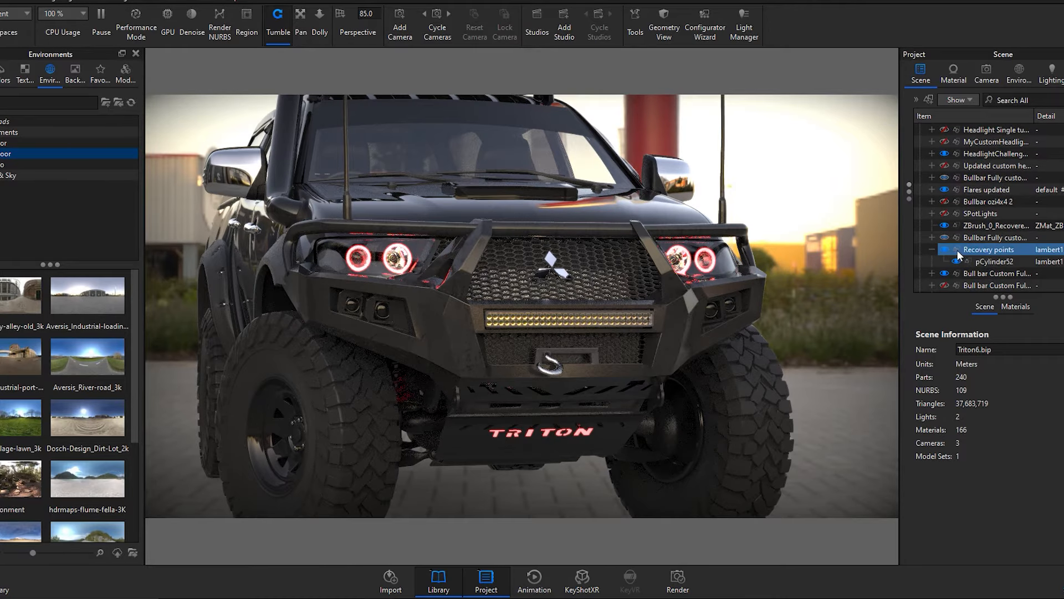
{"action": "left_click", "coordinate": [945, 238]}
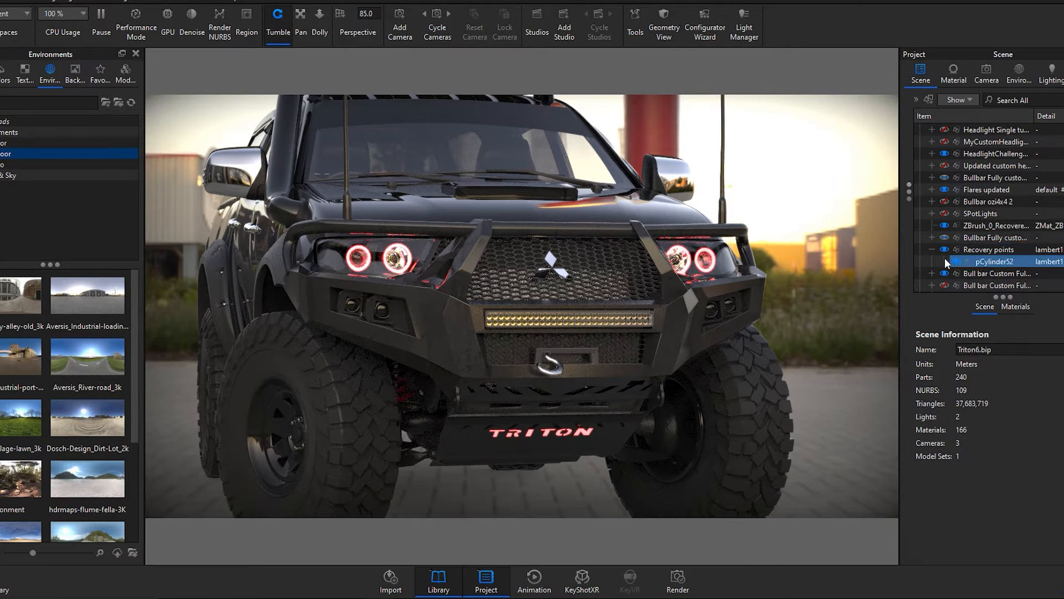
{"action": "left_click", "coordinate": [945, 250]}
{"action": "left_click", "coordinate": [944, 201]}
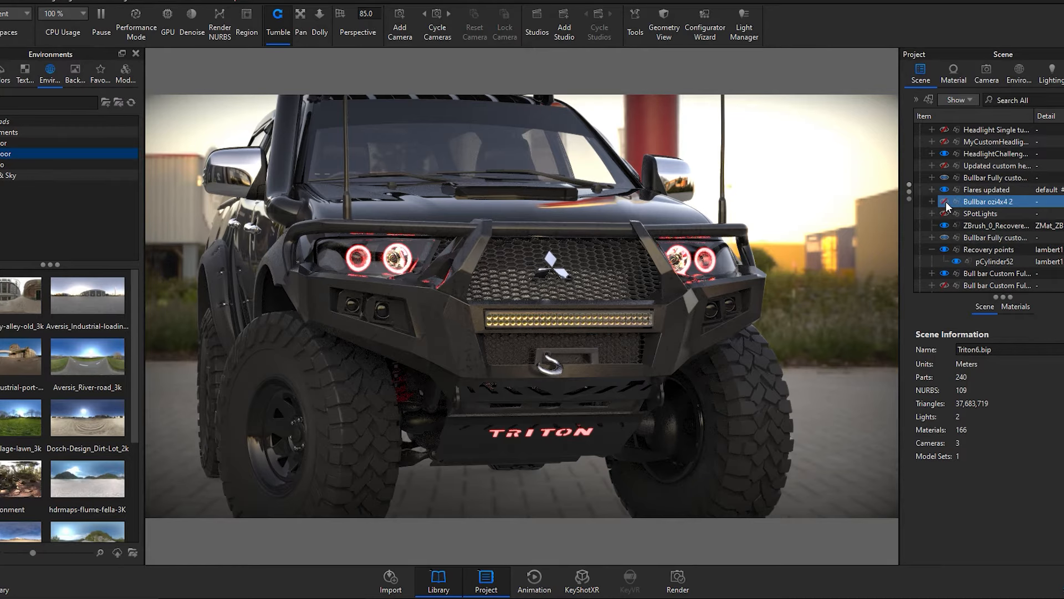
{"action": "left_click", "coordinate": [973, 235]}
{"action": "scroll", "coordinate": [974, 234], "scroll_direction": "down", "scroll_amount": 3}
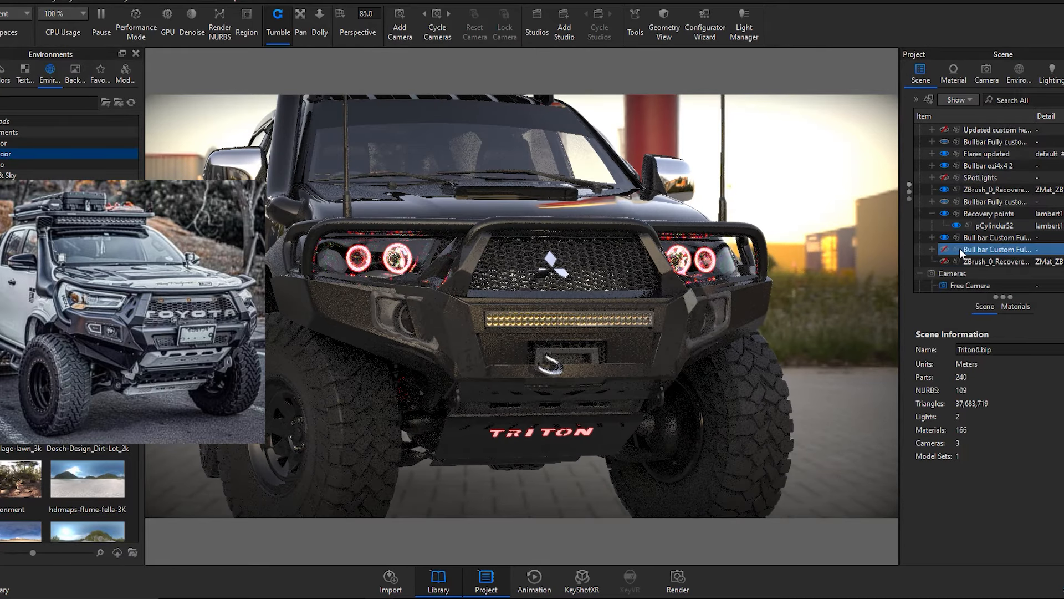
{"action": "left_click", "coordinate": [947, 234]}
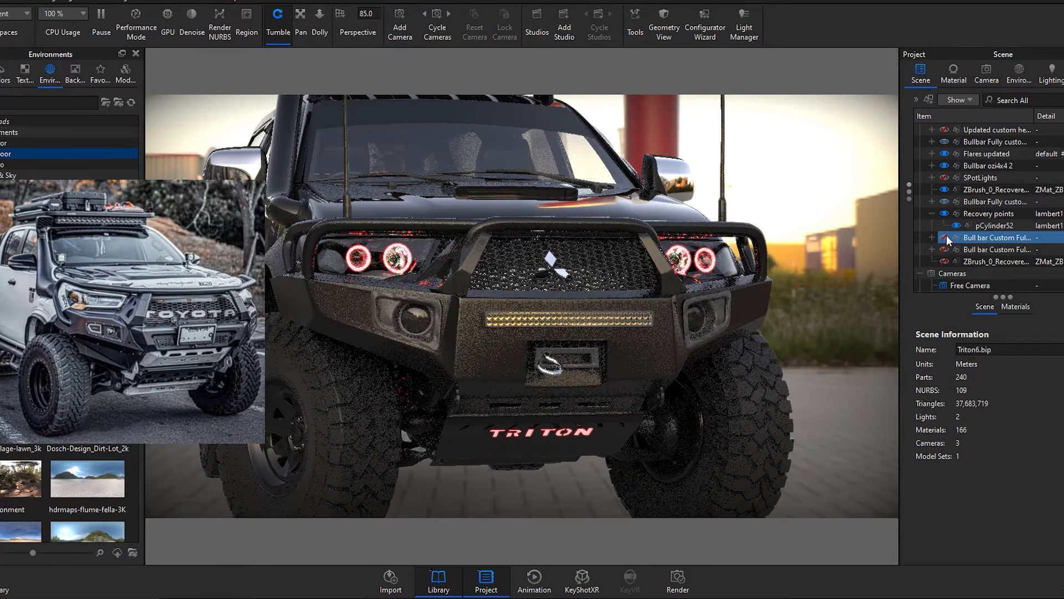
Swap the mesh grille for the slatted grille behind the bull bar and show the Mitsubishi badge on it
{"action": "scroll", "coordinate": [982, 214], "scroll_direction": "down", "scroll_amount": 4}
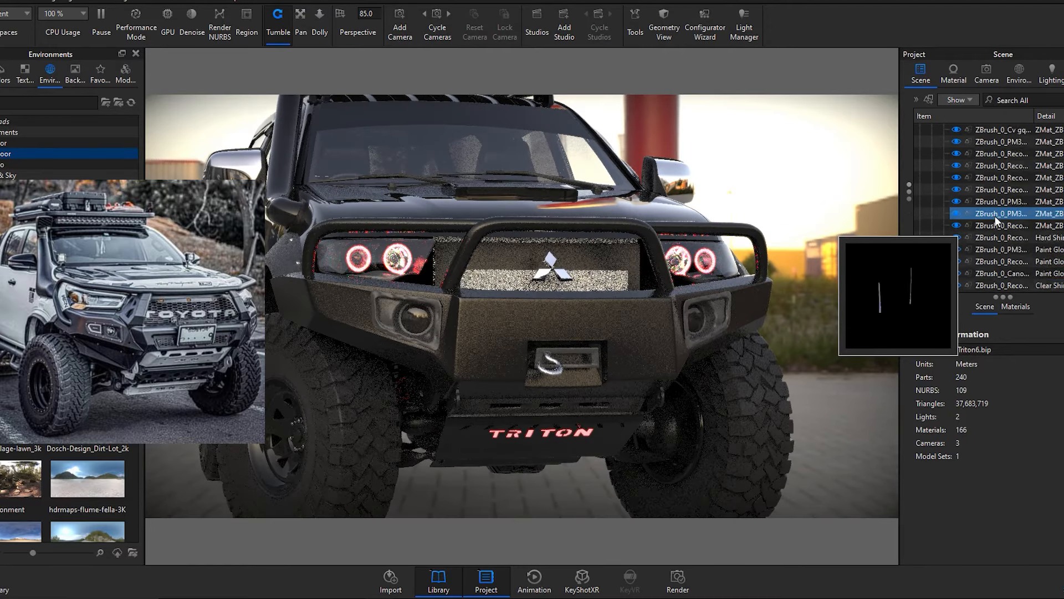
{"action": "scroll", "coordinate": [996, 220], "scroll_direction": "down", "scroll_amount": 7}
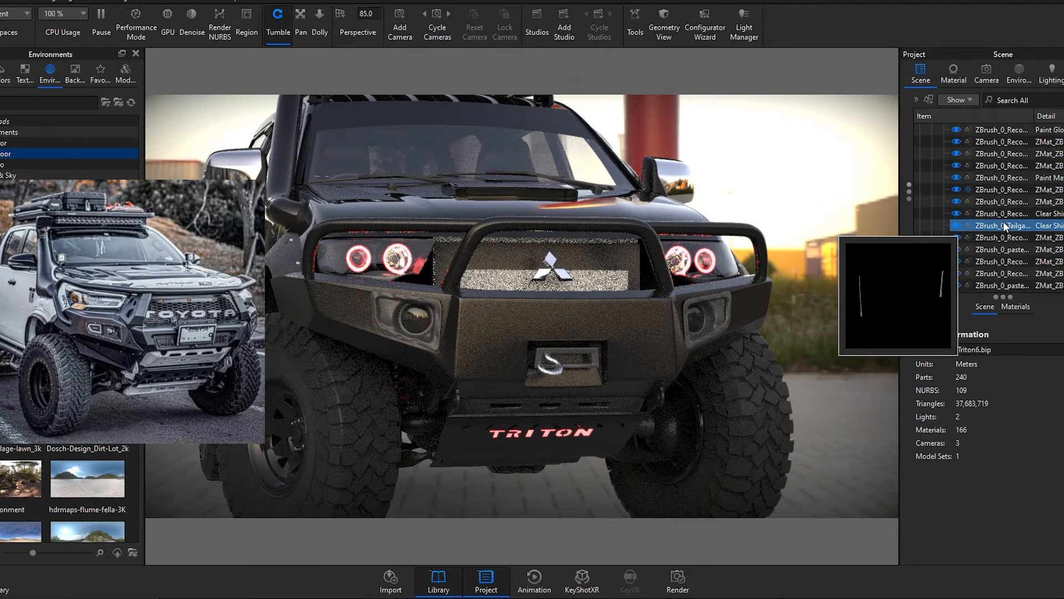
{"action": "left_click", "coordinate": [957, 191]}
{"action": "left_click", "coordinate": [967, 166]}
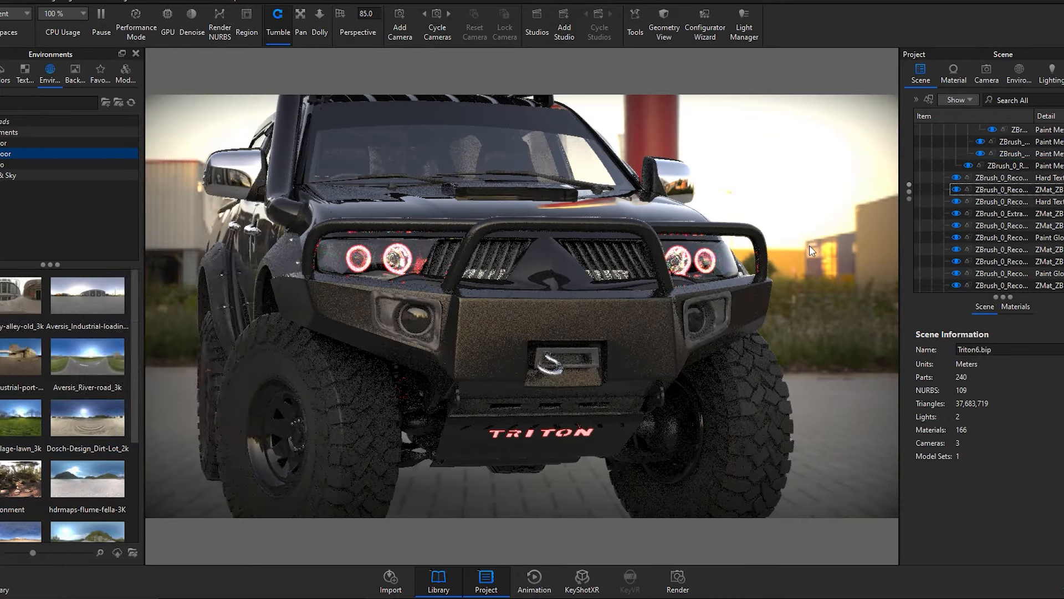
{"action": "mouse_move", "coordinate": [809, 245]}
{"action": "left_mouse_down"}
{"action": "mouse_move", "coordinate": [823, 228]}
{"action": "mouse_move", "coordinate": [826, 237]}
{"action": "left_mouse_up"}
{"action": "scroll", "coordinate": [997, 205], "scroll_direction": "down", "scroll_amount": 6}
{"action": "left_click", "coordinate": [956, 225]}
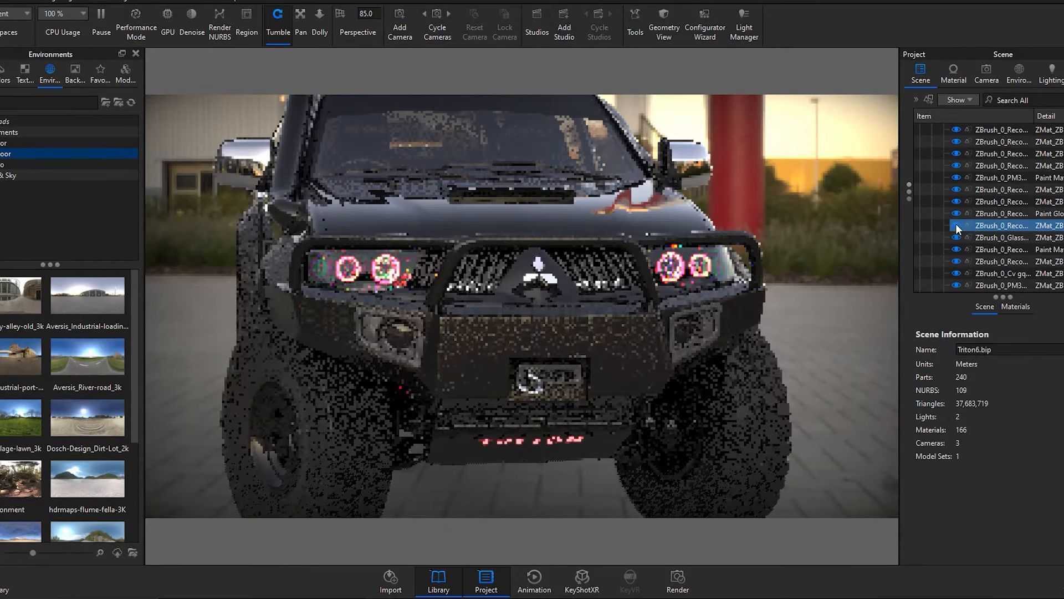
Inspect the slatted grille up close and hide a clear shiny ZBrush part in the scene tree
{"action": "scroll", "coordinate": [842, 261], "scroll_direction": "up", "scroll_amount": 5}
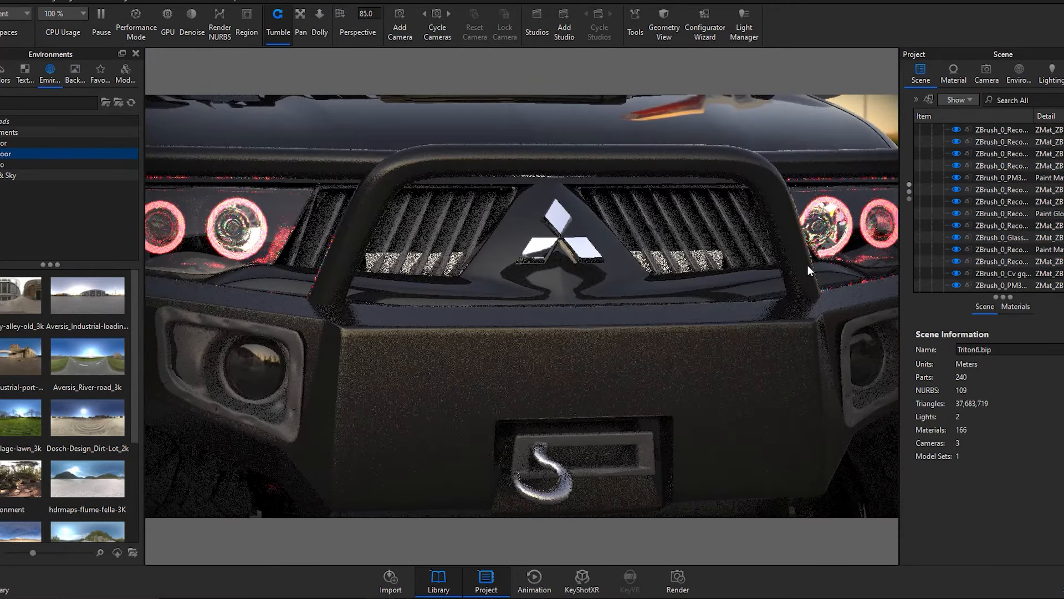
{"action": "scroll", "coordinate": [676, 260], "scroll_direction": "down", "scroll_amount": 8}
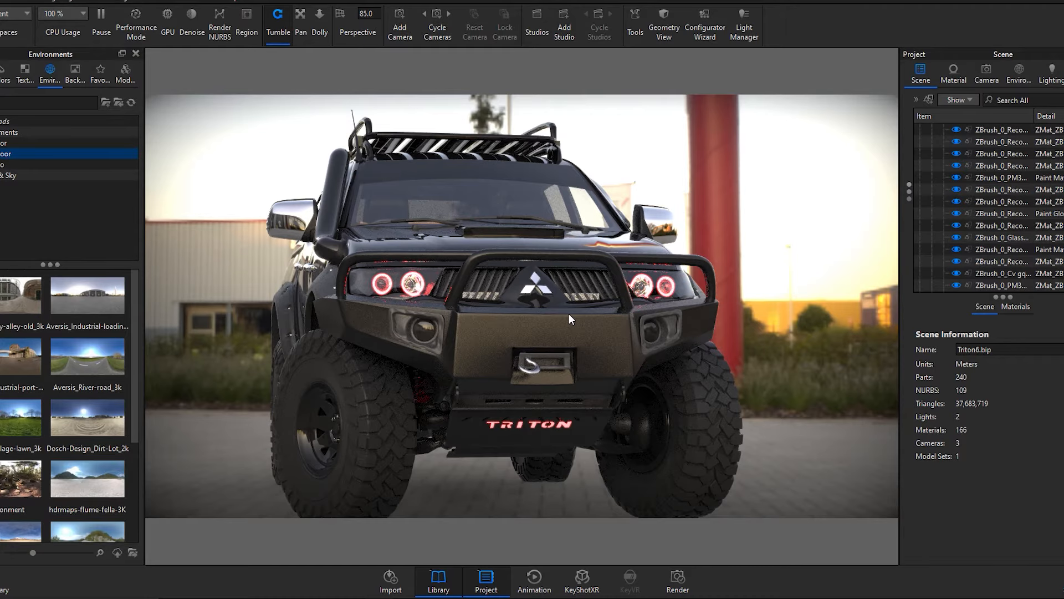
{"action": "scroll", "coordinate": [1010, 207], "scroll_direction": "down", "scroll_amount": 8}
{"action": "left_click", "coordinate": [956, 250]}
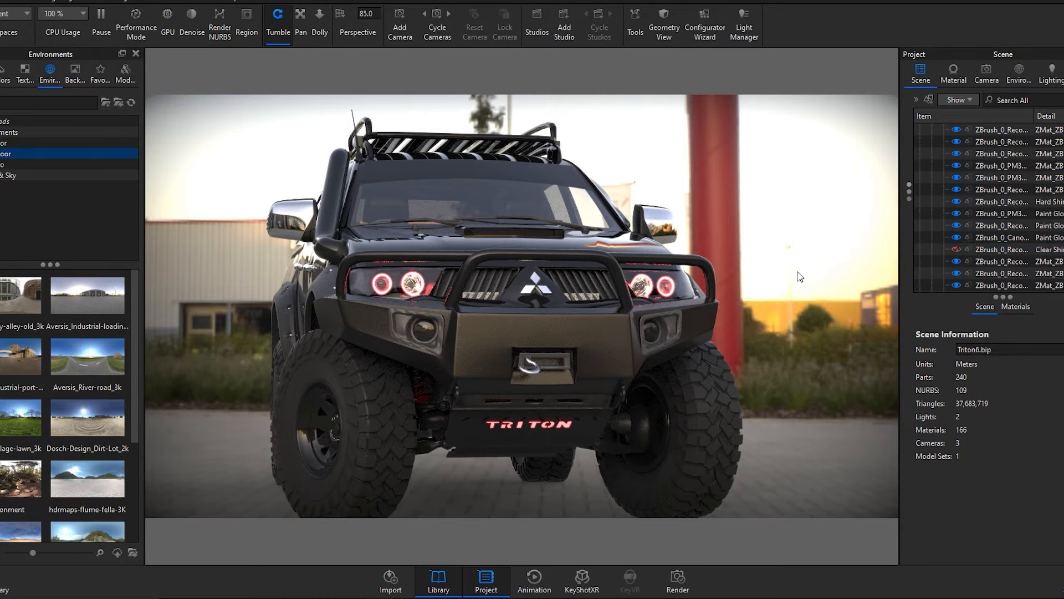
Undo the grille and bull bar swaps back to the custom bull bar with its light bar and mesh grille
{"action": "key", "text": "ctrl+z"}
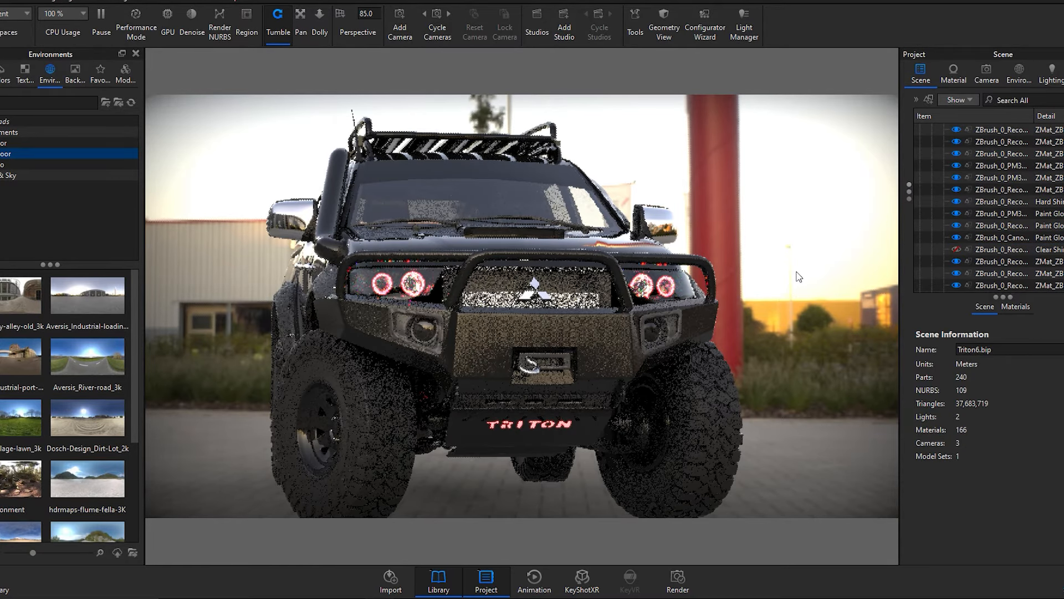
{"action": "key", "text": "ctrl+y"}
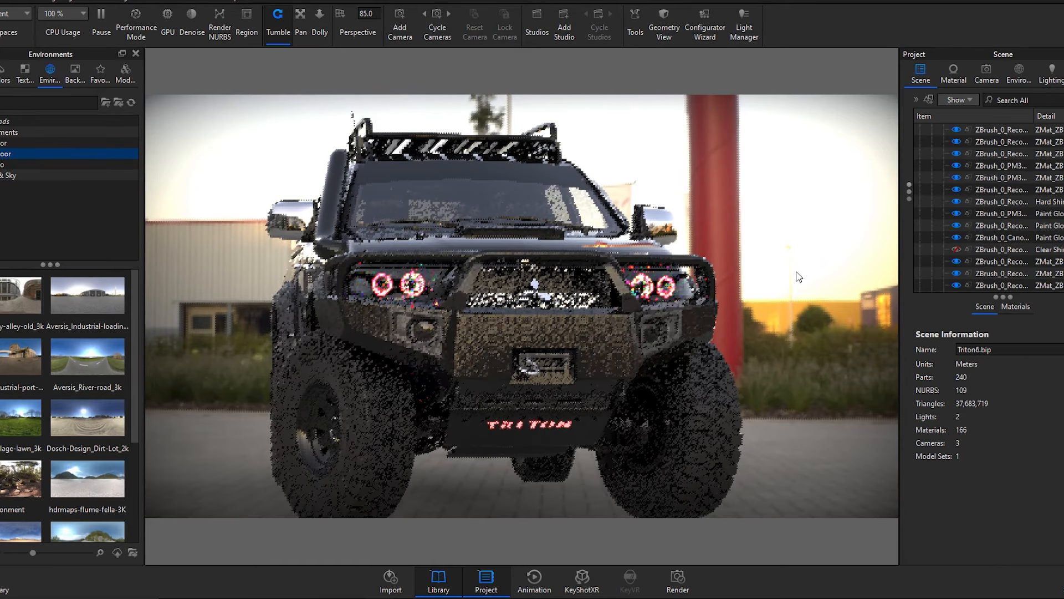
{"action": "key", "text": "ctrl+z"}
{"action": "key", "text": "ctrl+z"}
{"action": "key", "text": "ctrl+z"}
{"action": "key", "text": "ctrl+z"}
{"action": "key", "text": "ctrl+z"}
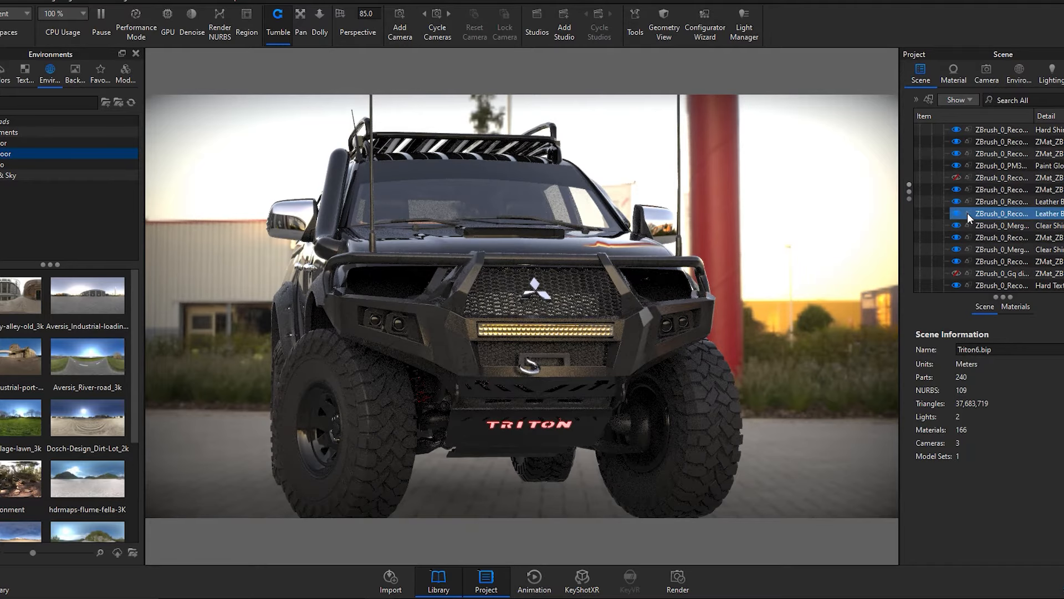
Try the Challenger headlight groups on the custom bull bar front, then show only the updated custom headlights group
{"action": "scroll", "coordinate": [944, 216], "scroll_direction": "up", "scroll_amount": 5}
{"action": "left_click", "coordinate": [943, 213]}
{"action": "left_click", "coordinate": [944, 189]}
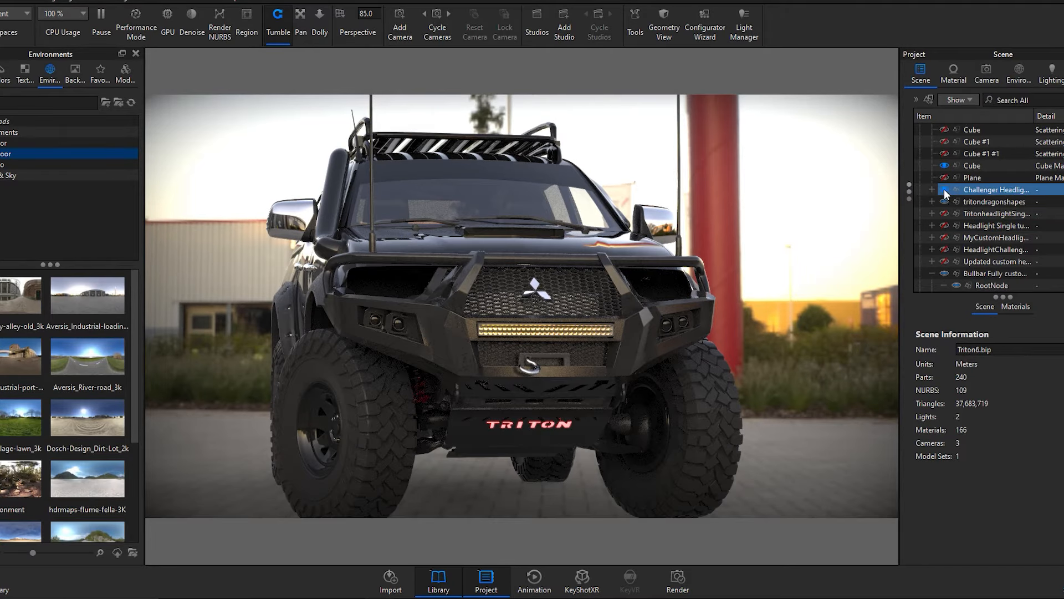
{"action": "left_click", "coordinate": [947, 273]}
{"action": "left_click", "coordinate": [945, 261]}
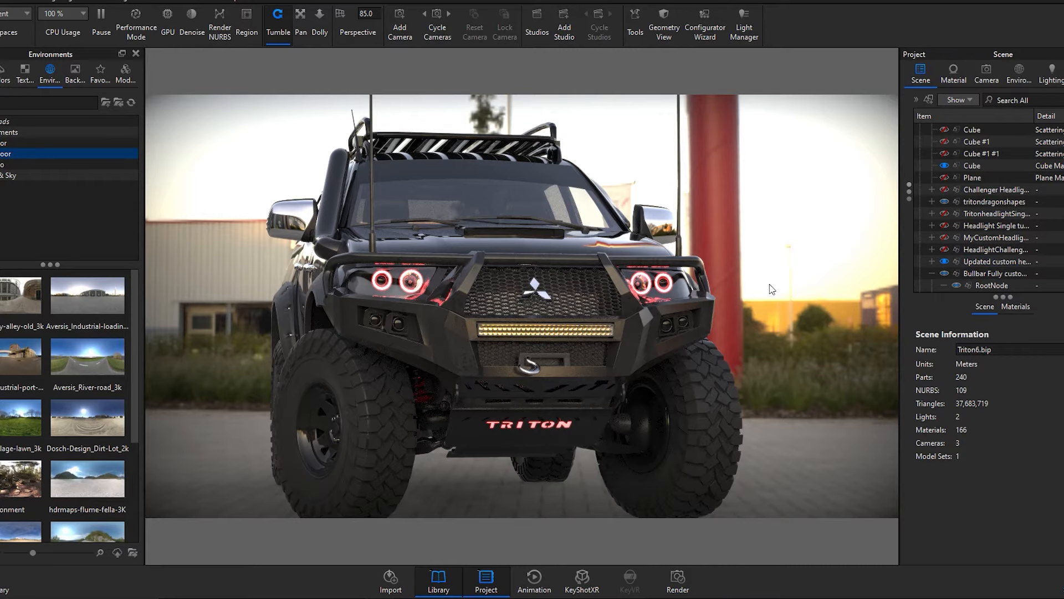
{"action": "left_click", "coordinate": [945, 250]}
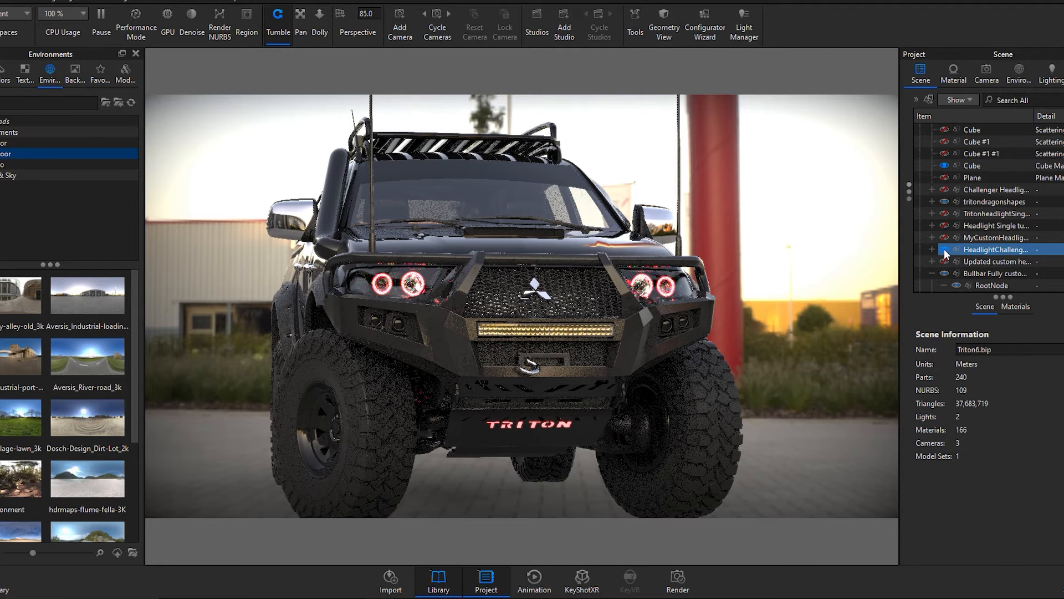
{"action": "left_click", "coordinate": [942, 260]}
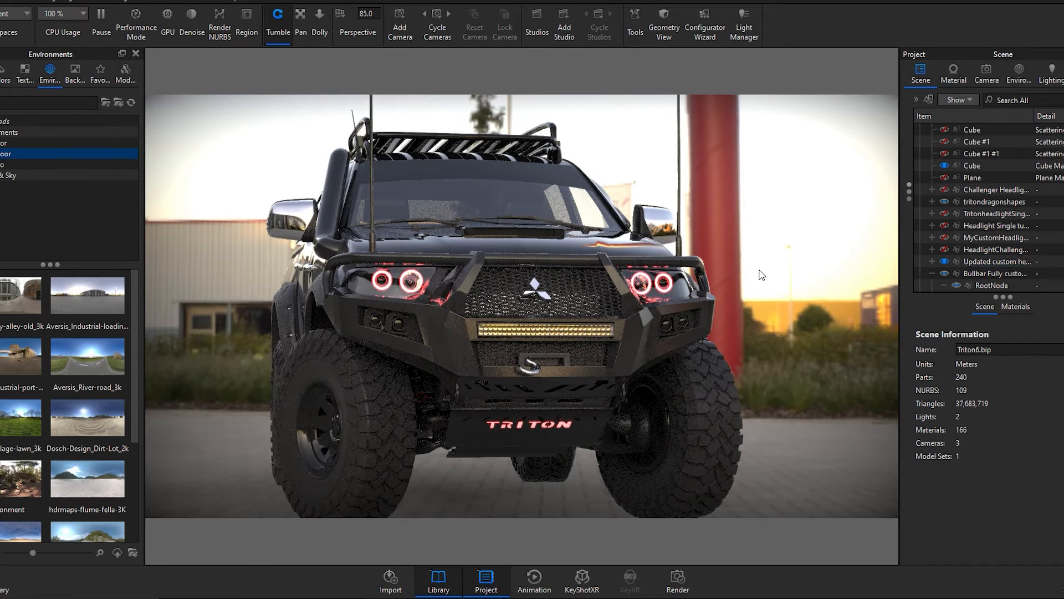
Examine the custom bull bar, headlights and bash plate from the front and front side, both close up and at a distance
{"action": "left_click_drag", "start_coordinate": [766, 275], "coordinate": [819, 276]}
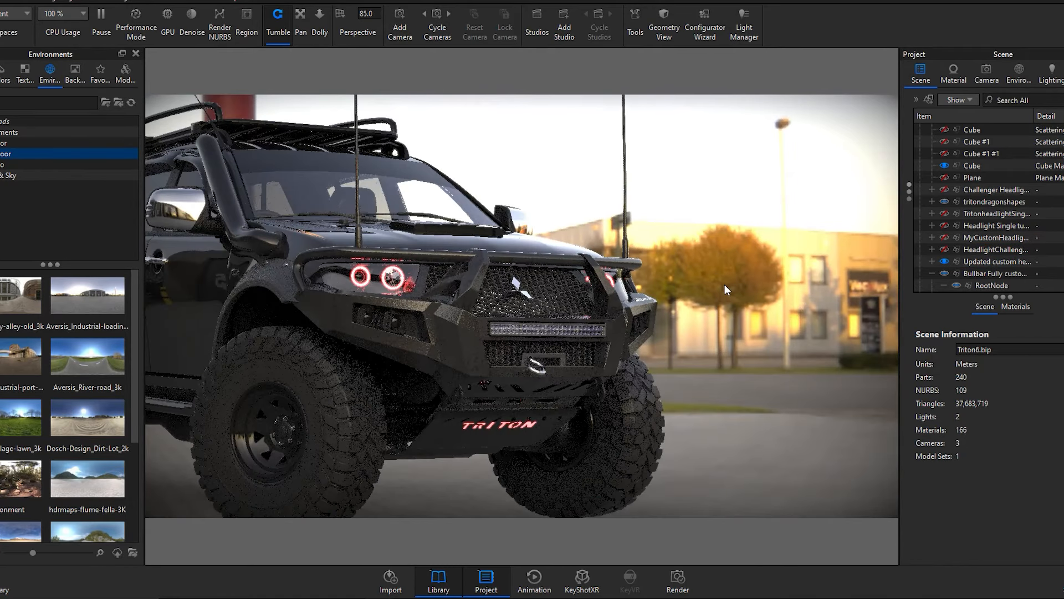
{"action": "left_click_drag", "start_coordinate": [724, 284], "coordinate": [655, 288]}
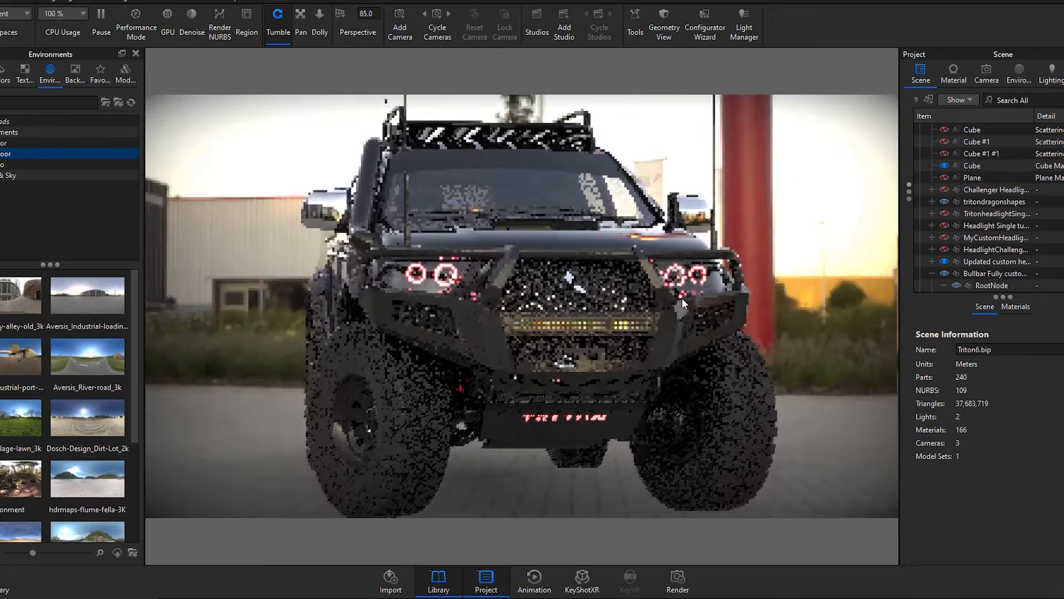
{"action": "scroll", "coordinate": [790, 319], "scroll_direction": "up", "scroll_amount": 5}
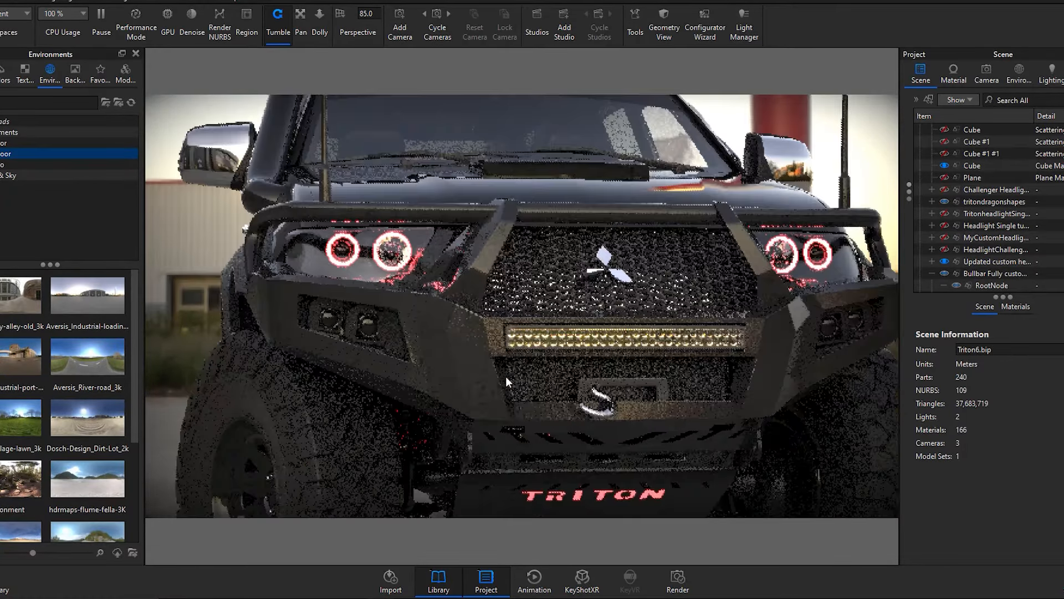
{"action": "left_click_drag", "start_coordinate": [506, 376], "coordinate": [640, 377]}
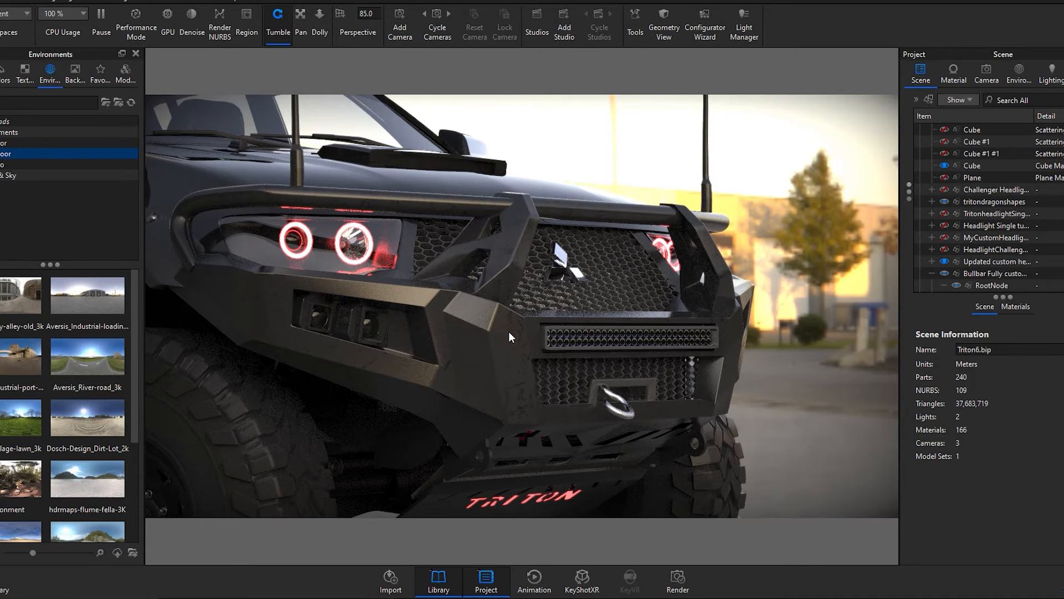
{"action": "left_click_drag", "start_coordinate": [509, 331], "coordinate": [480, 351]}
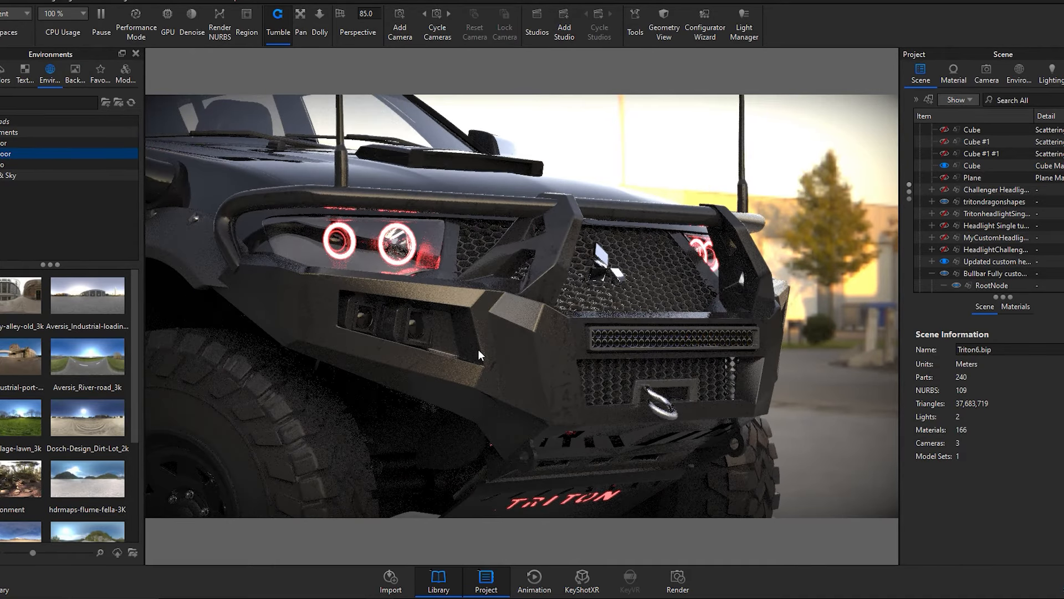
{"action": "scroll", "coordinate": [477, 349], "scroll_direction": "down", "scroll_amount": 5}
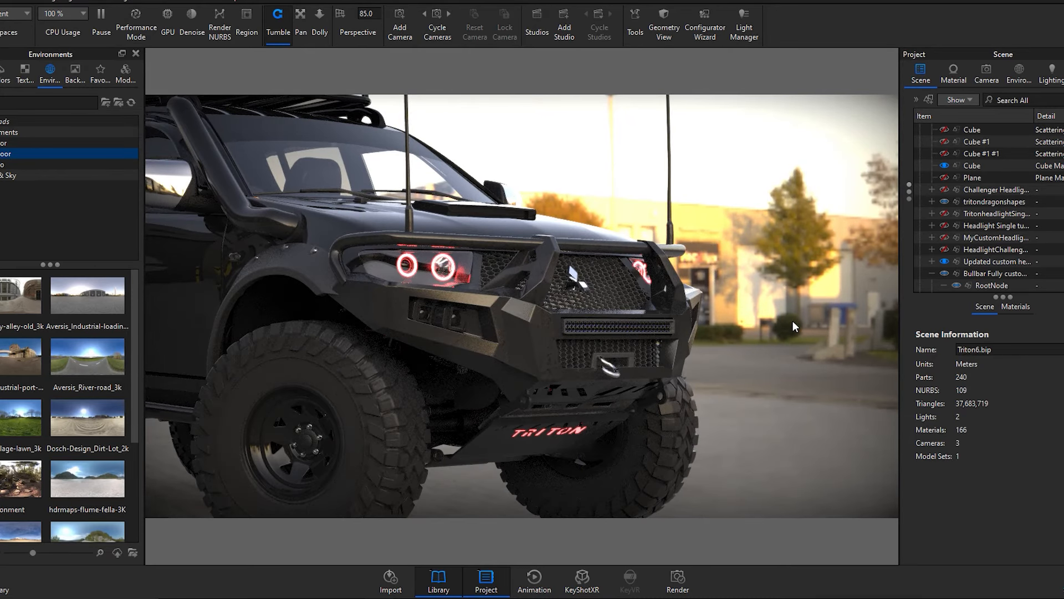
{"action": "left_click_drag", "start_coordinate": [792, 320], "coordinate": [671, 318]}
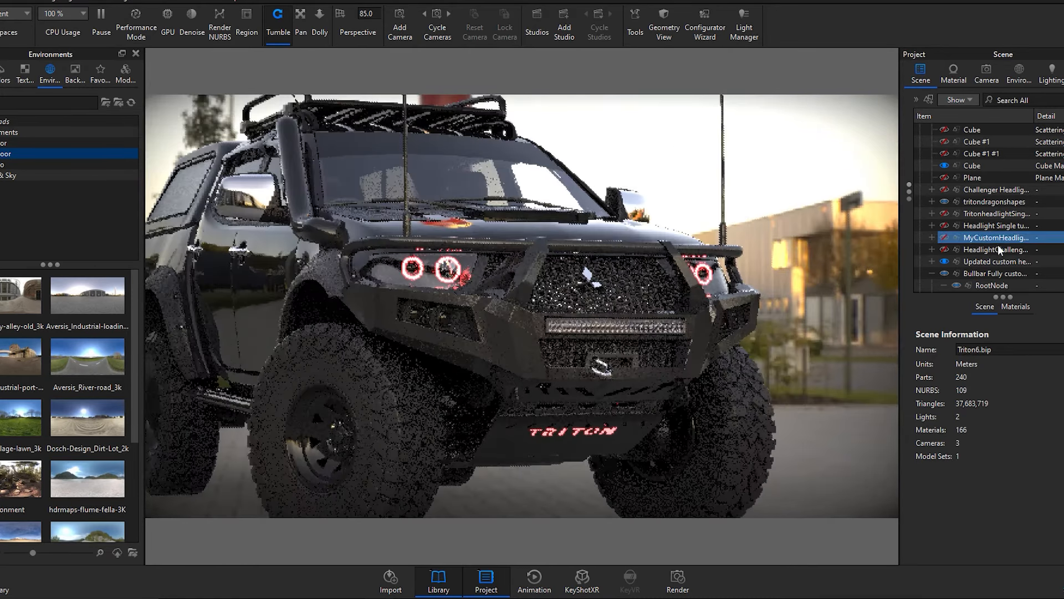
Expand the updated custom headlights group and toggle its last polySurface part off and on to compare the glowing rings
{"action": "left_click", "coordinate": [932, 262]}
{"action": "scroll", "coordinate": [981, 250], "scroll_direction": "down", "scroll_amount": 3}
{"action": "left_click", "coordinate": [957, 225]}
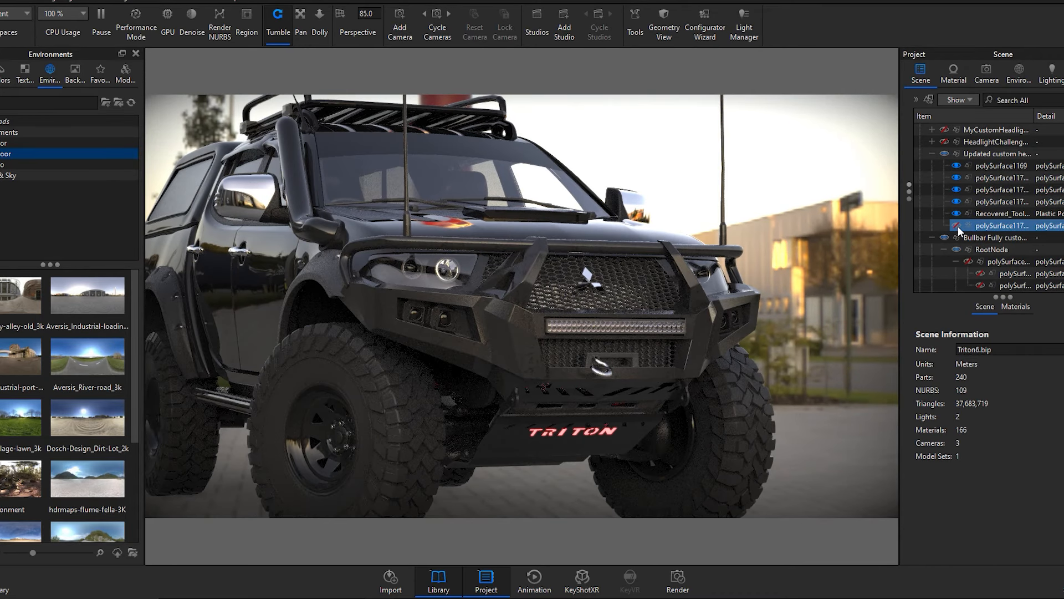
{"action": "left_click", "coordinate": [958, 226]}
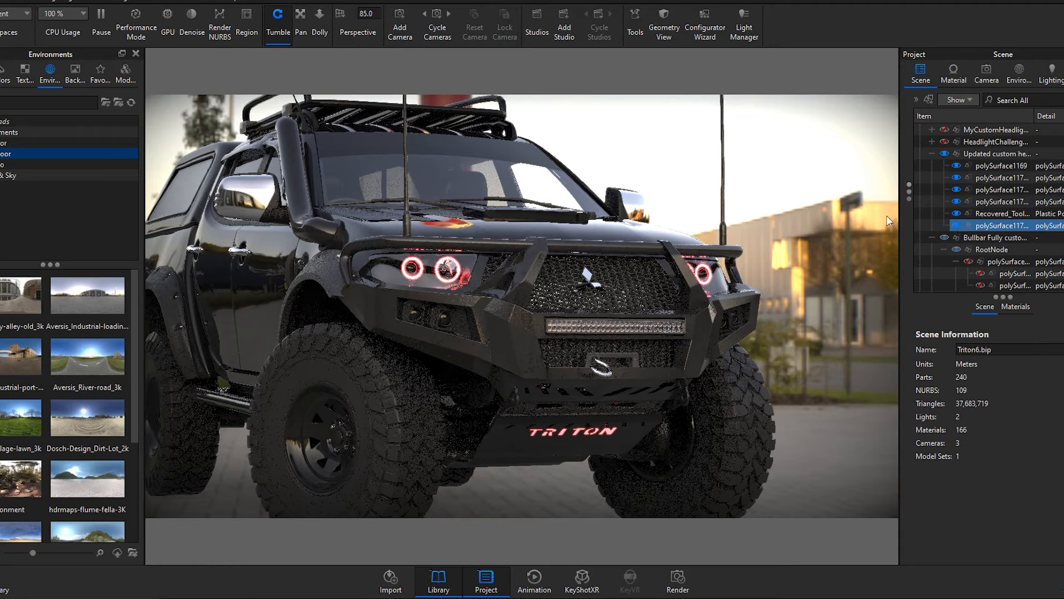